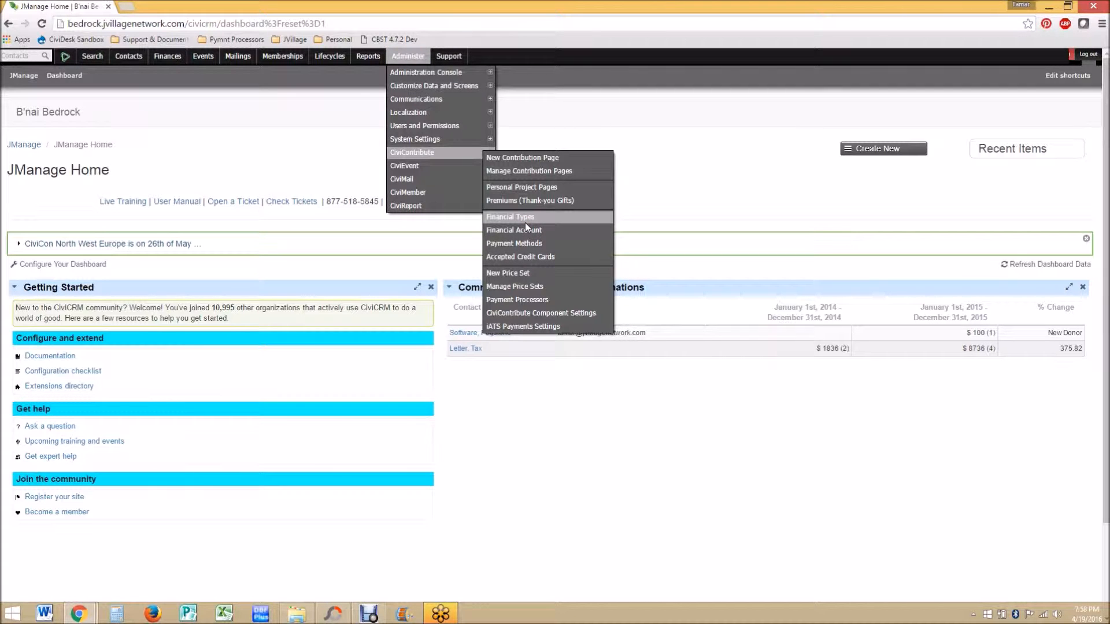
Step: Open the Financial Types administration page and review the list of existing financial types
{"action": "left_click", "coordinate": [527, 223]}
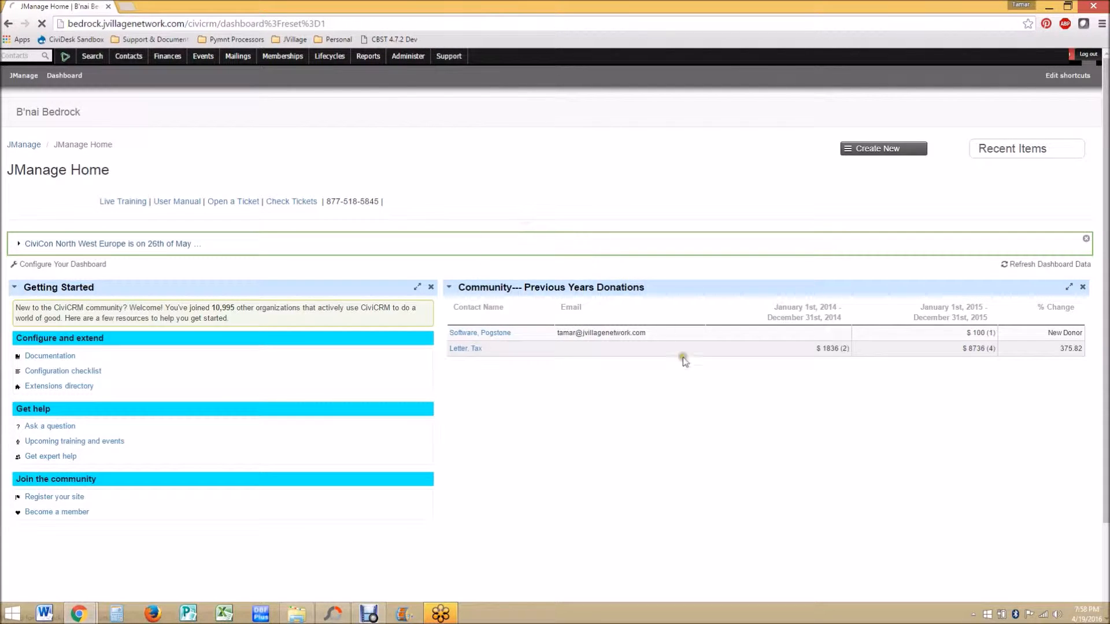
{"action": "scroll", "coordinate": [689, 398], "scroll_direction": "down", "scroll_amount": 3}
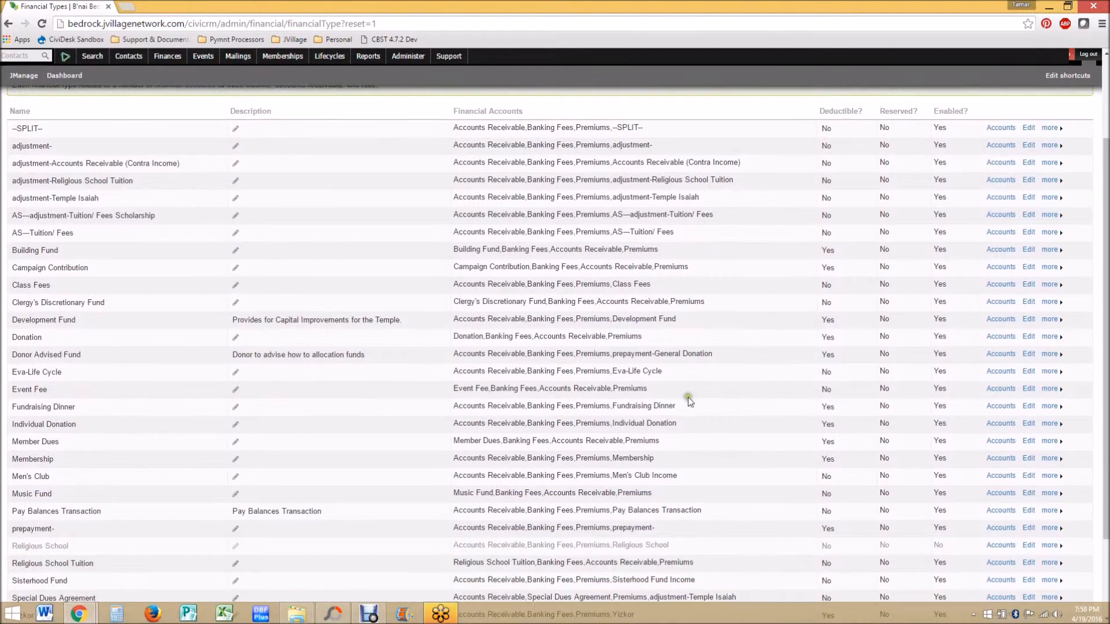
{"action": "scroll", "coordinate": [686, 397], "scroll_direction": "down", "scroll_amount": 2}
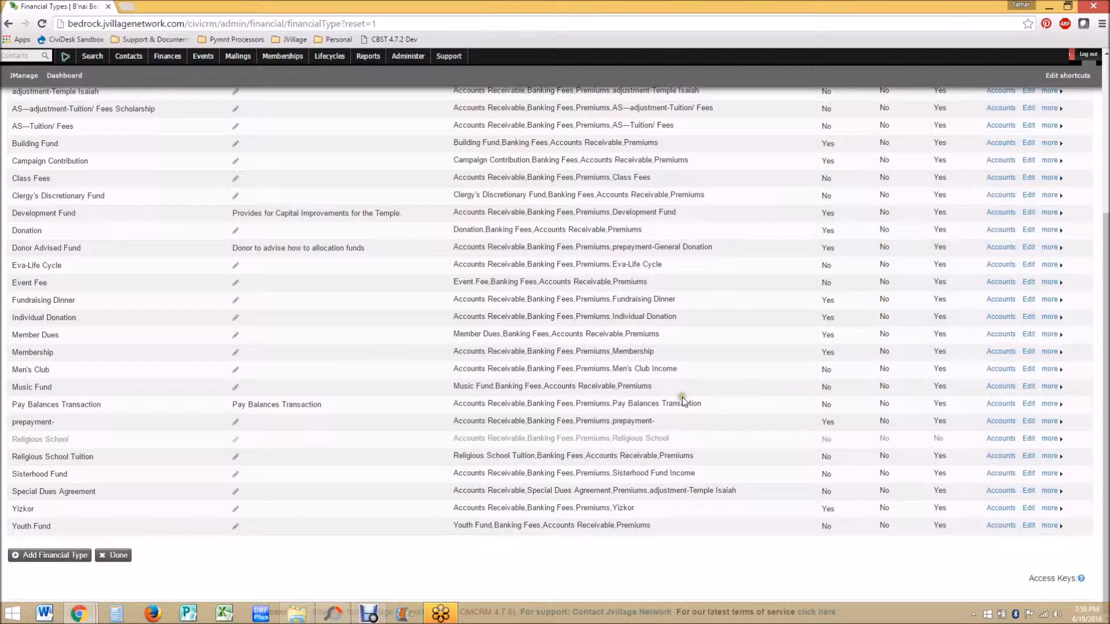
{"action": "scroll", "coordinate": [682, 397], "scroll_direction": "up", "scroll_amount": 3}
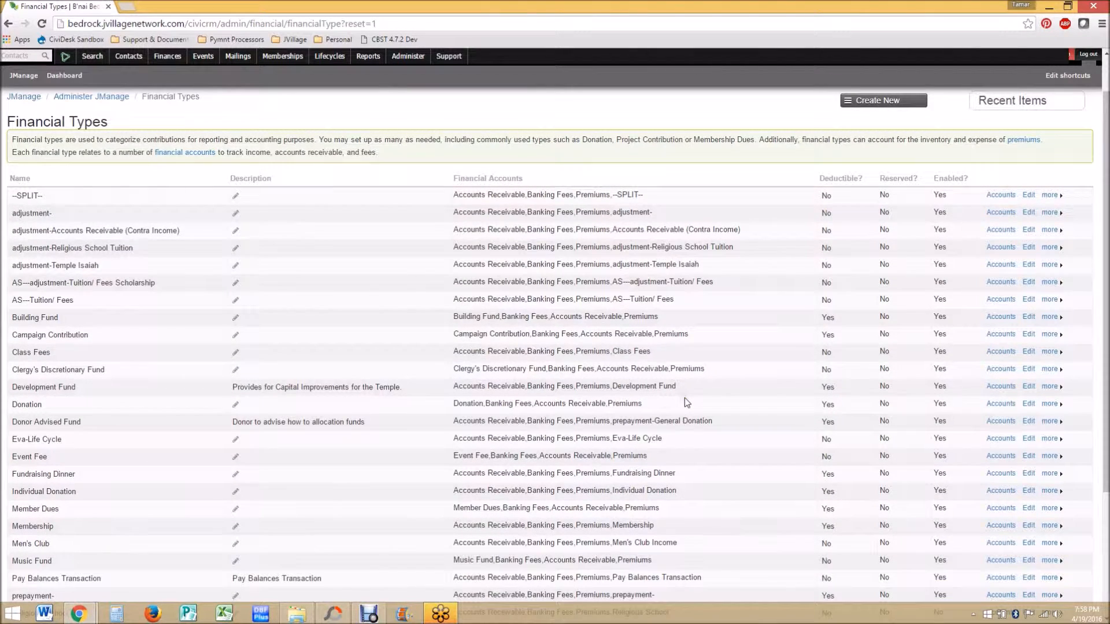
{"action": "scroll", "coordinate": [684, 398], "scroll_direction": "down", "scroll_amount": 3}
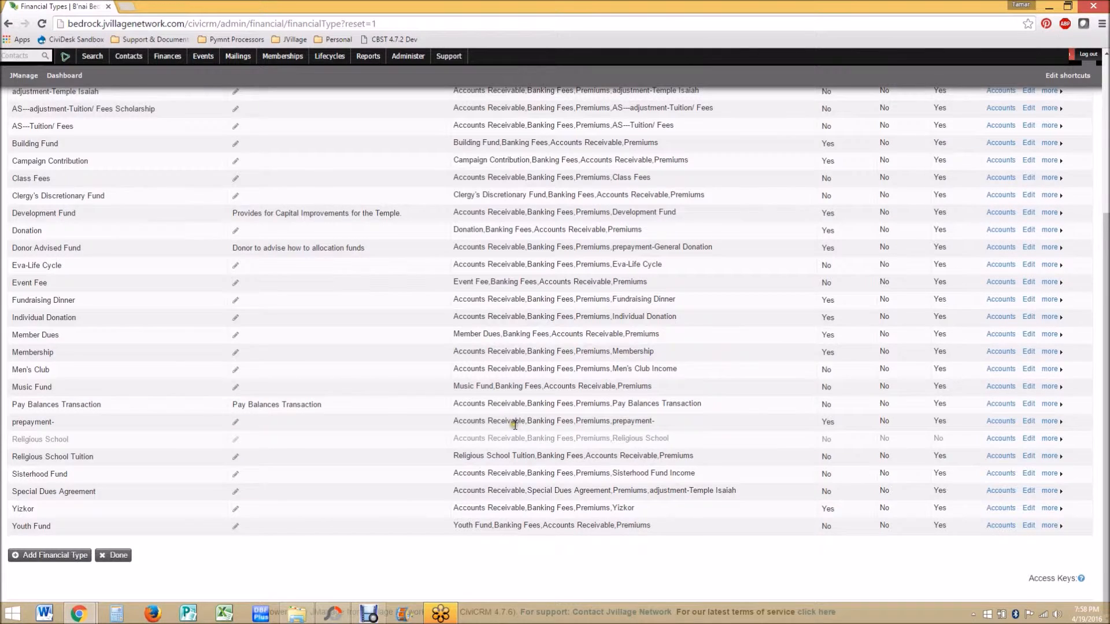
{"action": "scroll", "coordinate": [515, 419], "scroll_direction": "up", "scroll_amount": 1}
{"action": "scroll", "coordinate": [516, 418], "scroll_direction": "up", "scroll_amount": 2}
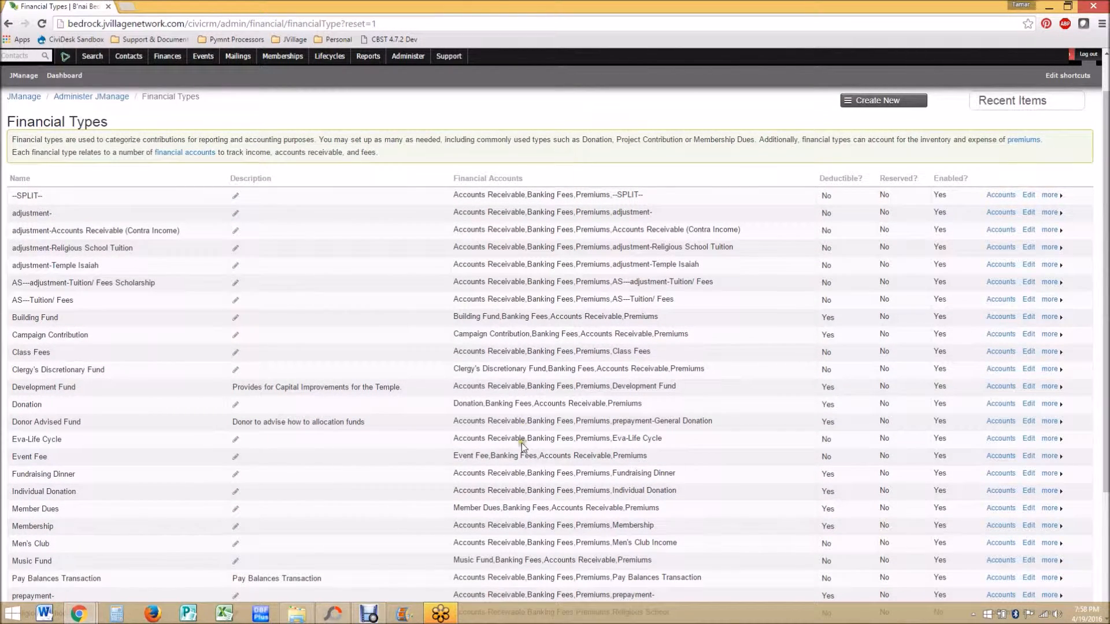
{"action": "scroll", "coordinate": [522, 443], "scroll_direction": "down", "scroll_amount": 3}
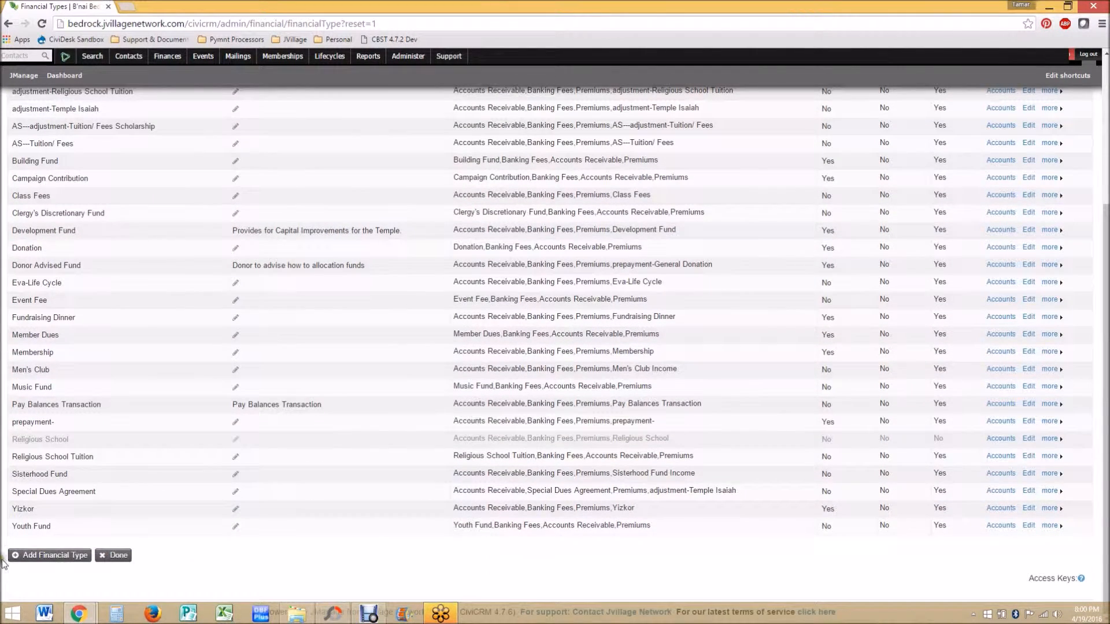
Step: Add a new tax-deductible financial type named Individual Donation and save it
{"action": "left_click", "coordinate": [42, 557]}
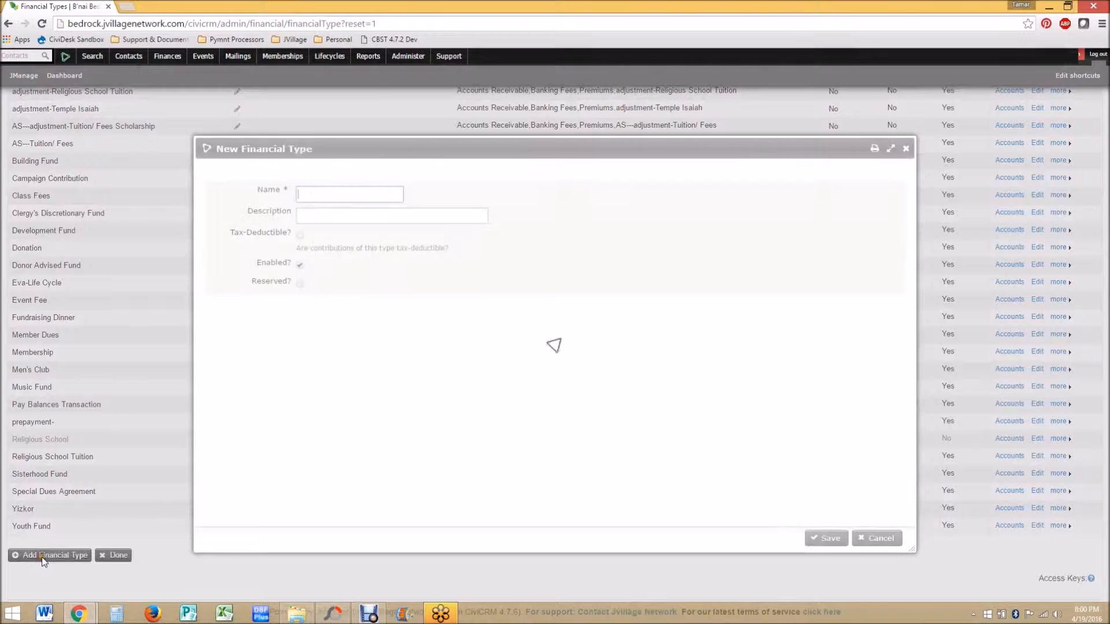
{"action": "type", "text": "Indi"}
{"action": "key", "text": "Down"}
{"action": "key", "text": "Tab"}
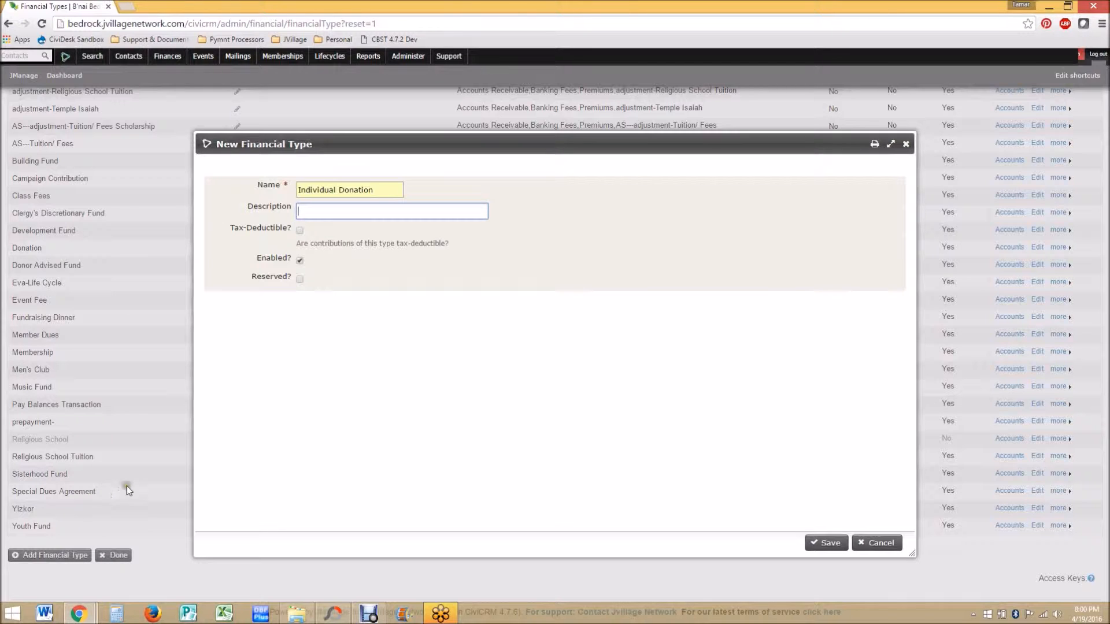
{"action": "left_click", "coordinate": [300, 231]}
{"action": "left_click", "coordinate": [830, 545]}
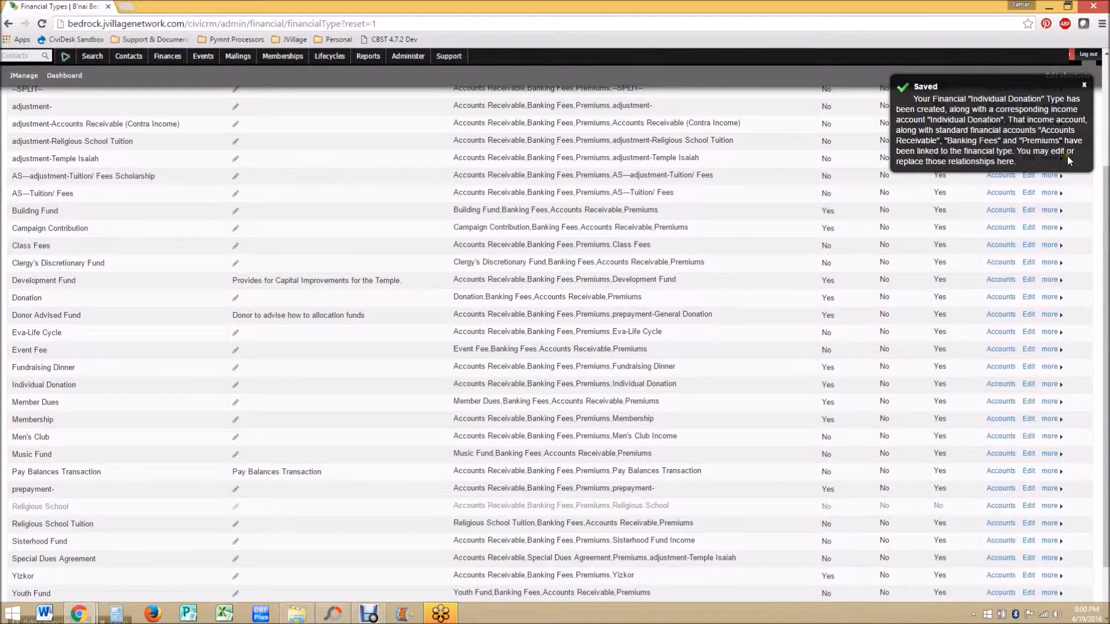
Step: Open the assigned financial accounts of the Individual Donation financial type
{"action": "scroll", "coordinate": [1006, 313], "scroll_direction": "down", "scroll_amount": 2}
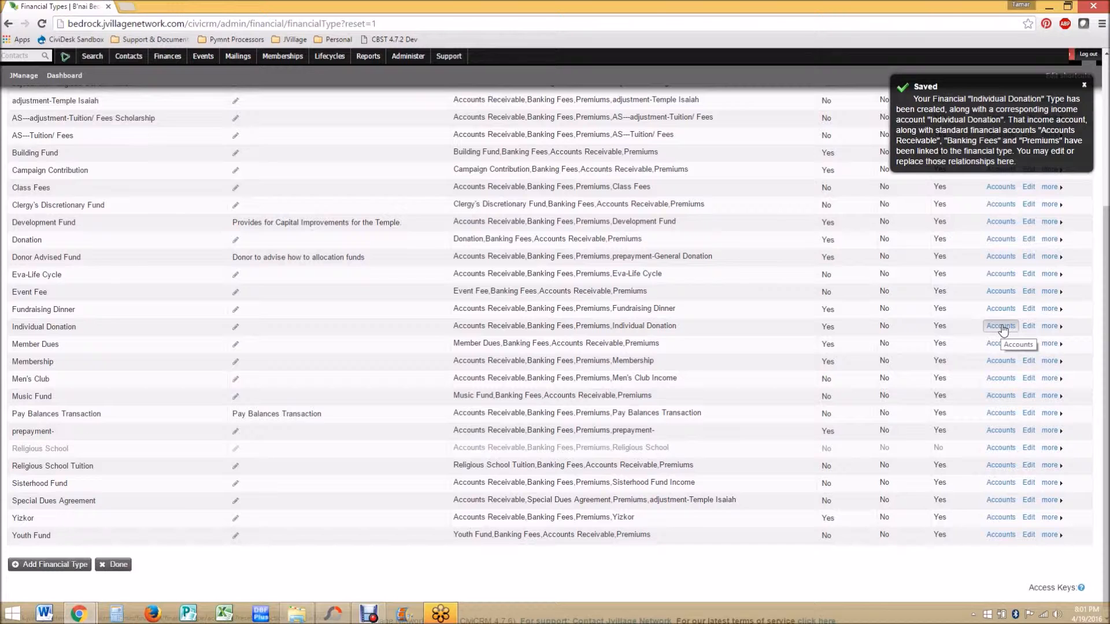
{"action": "left_click", "coordinate": [1002, 327]}
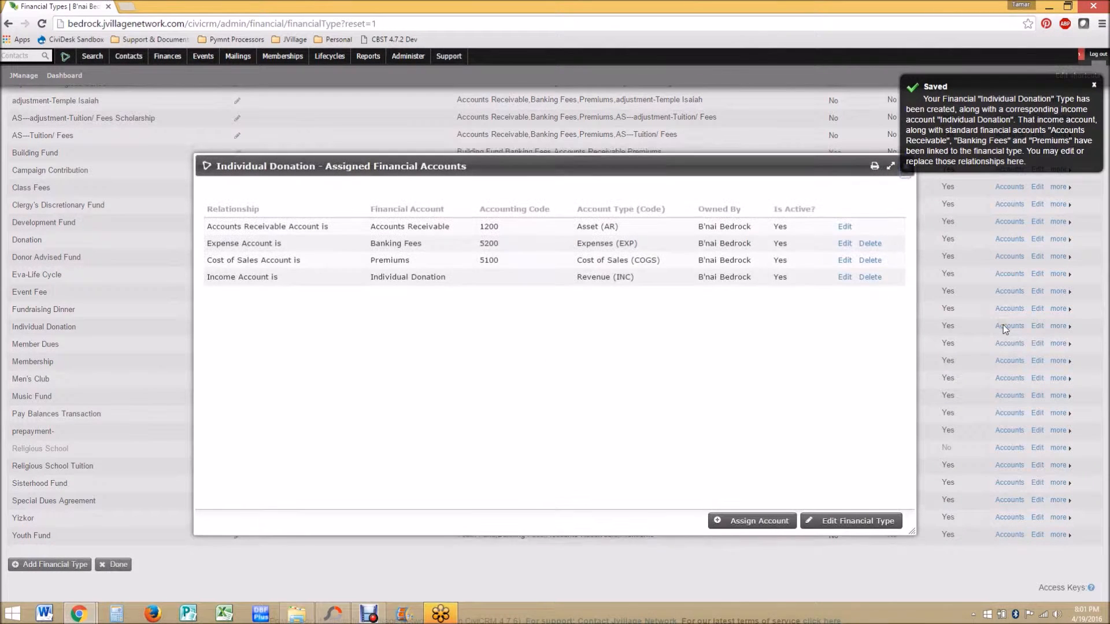
{"action": "left_click", "coordinate": [1094, 85]}
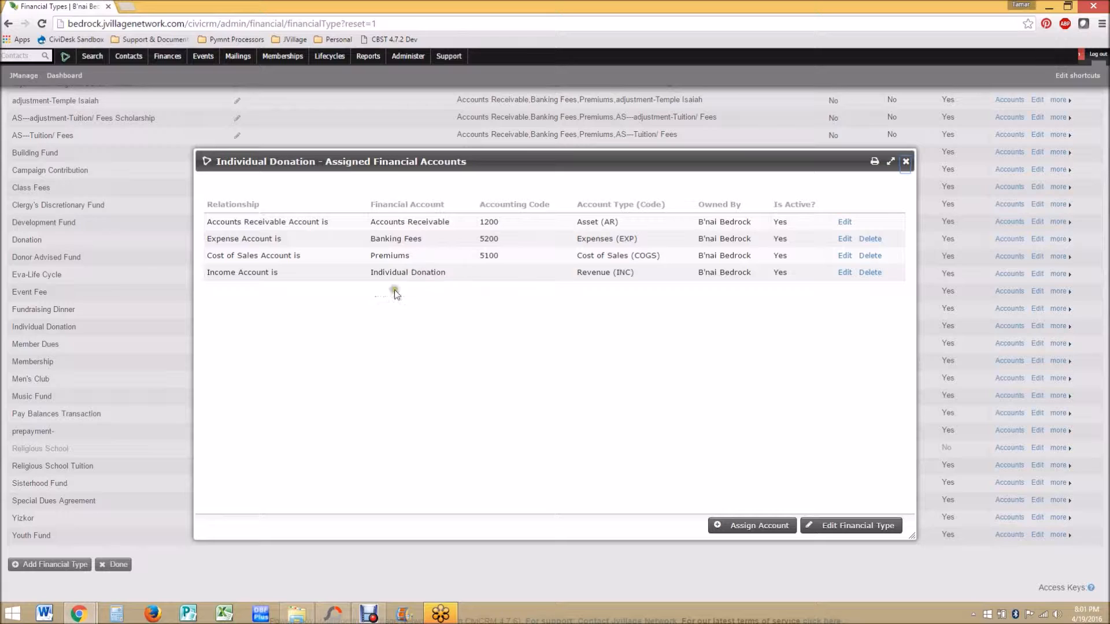
{"action": "left_click", "coordinate": [467, 292]}
{"action": "left_click", "coordinate": [845, 272]}
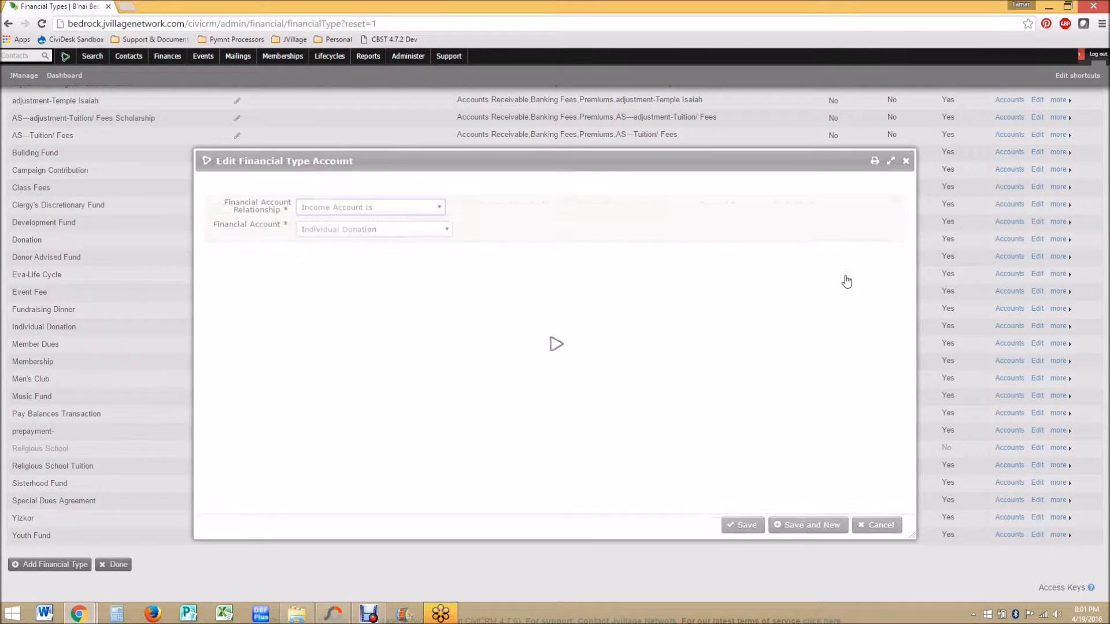
{"action": "left_click", "coordinate": [327, 263]}
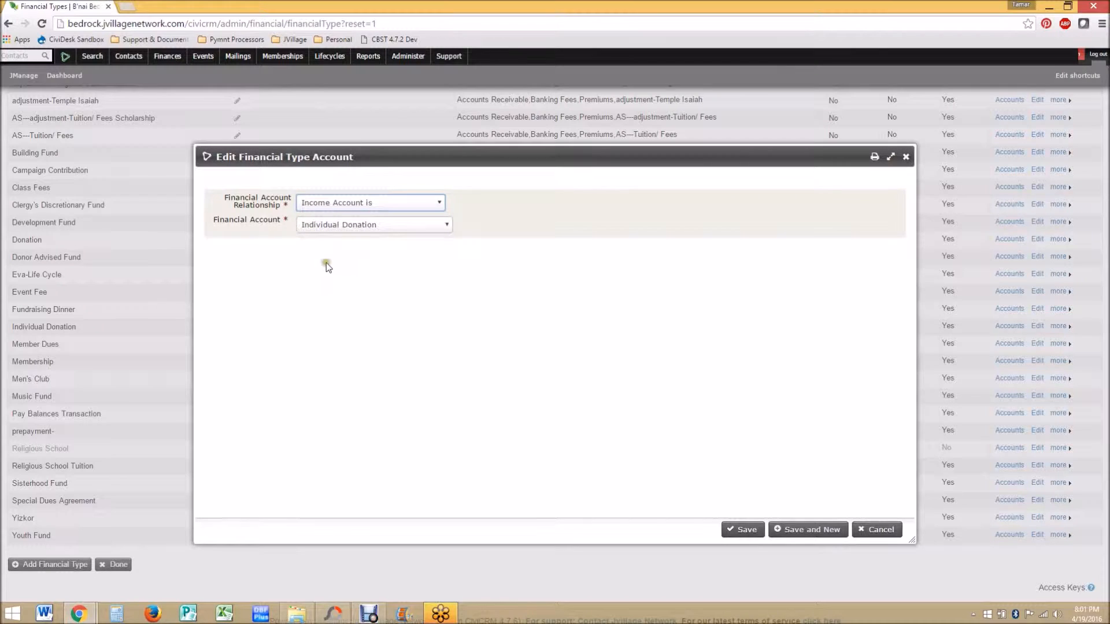
{"action": "left_click", "coordinate": [363, 224]}
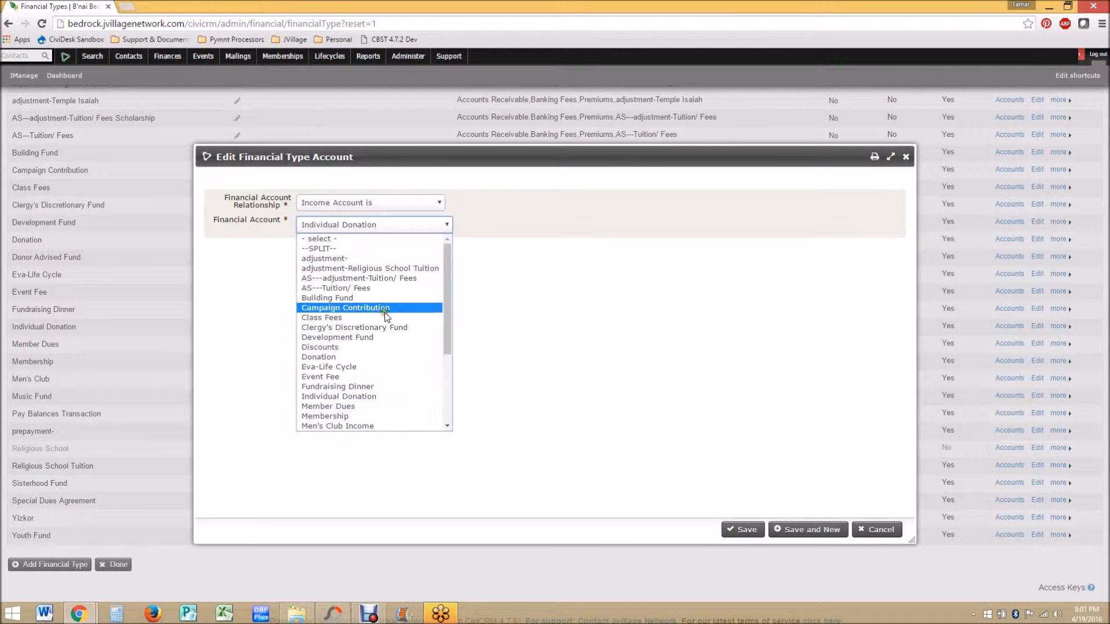
{"action": "scroll", "coordinate": [394, 295], "scroll_direction": "down", "scroll_amount": 3}
{"action": "left_click", "coordinate": [394, 292]}
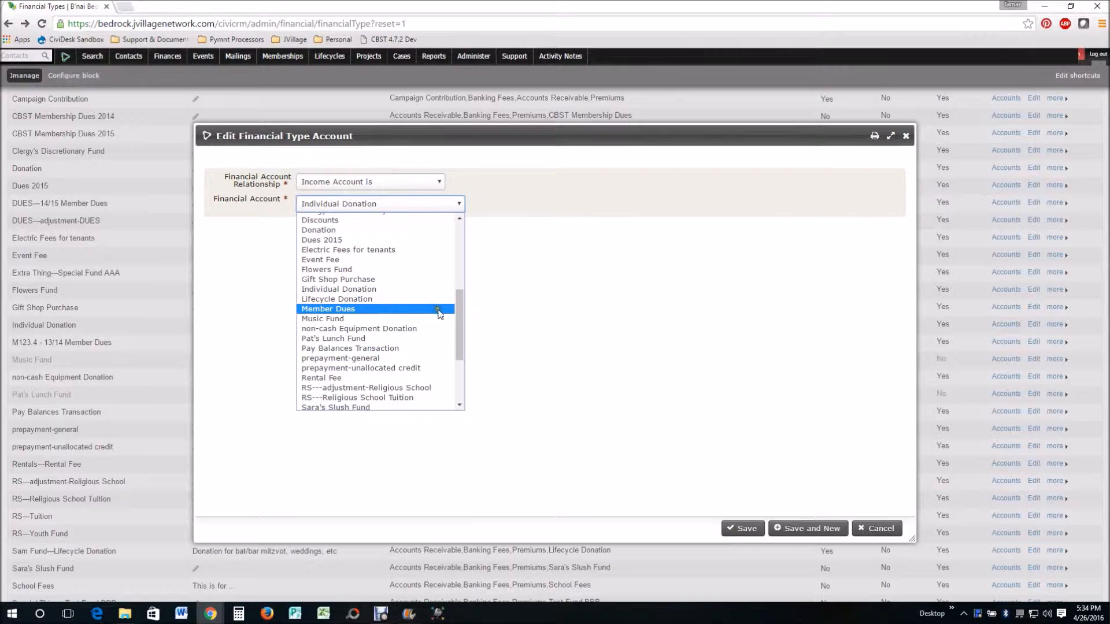
{"action": "left_click", "coordinate": [878, 531]}
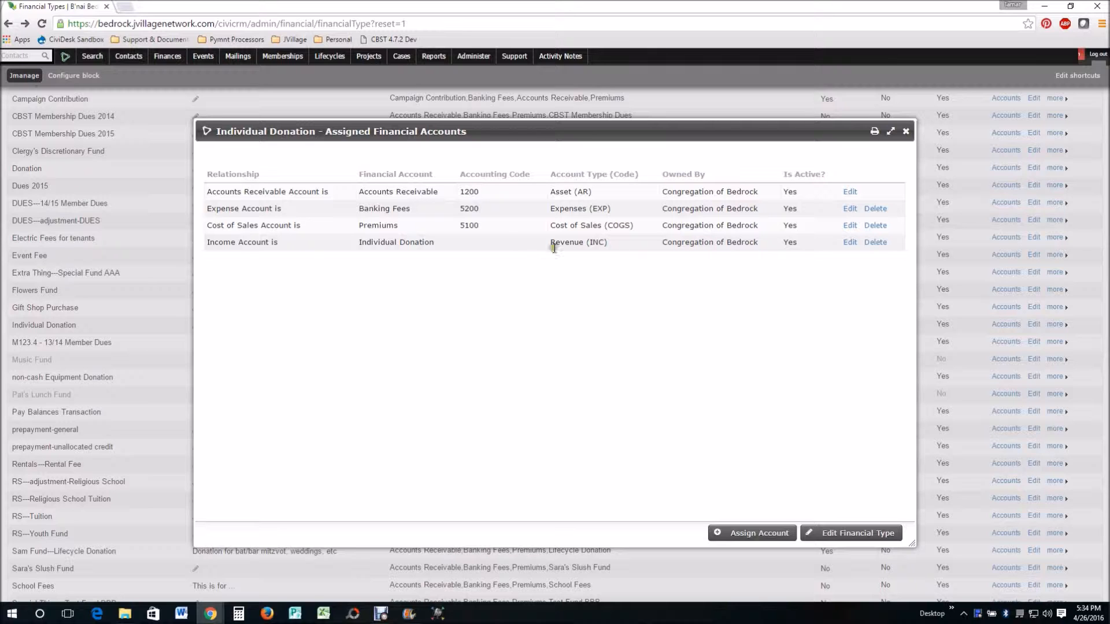
{"action": "left_click", "coordinate": [906, 131]}
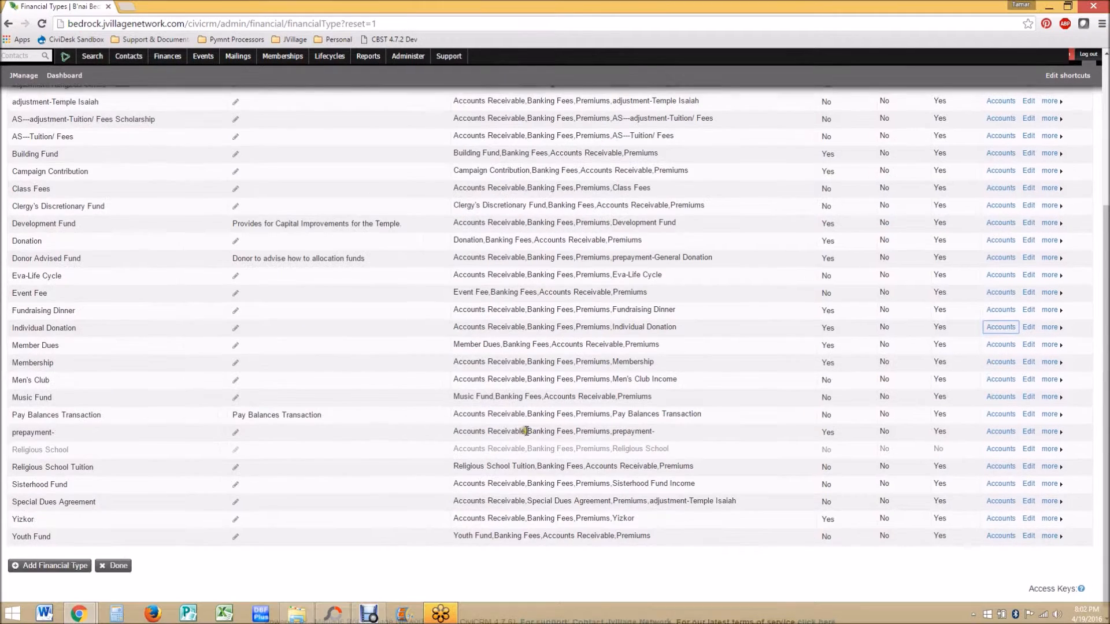
Step: Open the Financial Accounts list and set the Individual Donation account's accounting code to 12345
{"action": "scroll", "coordinate": [523, 432], "scroll_direction": "up", "scroll_amount": 4}
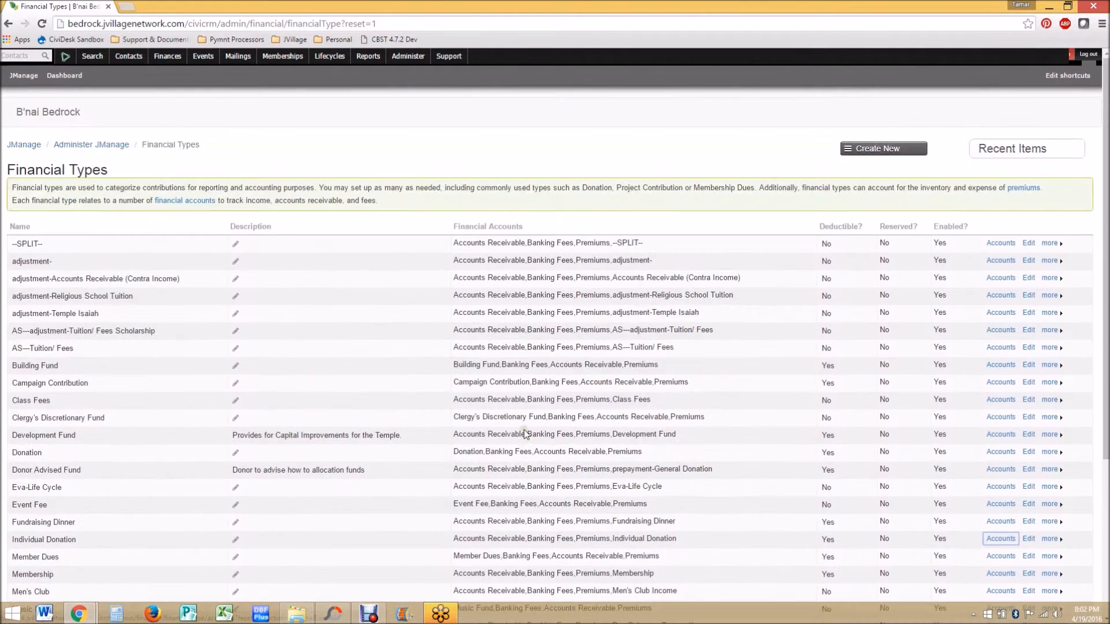
{"action": "left_click", "coordinate": [196, 202]}
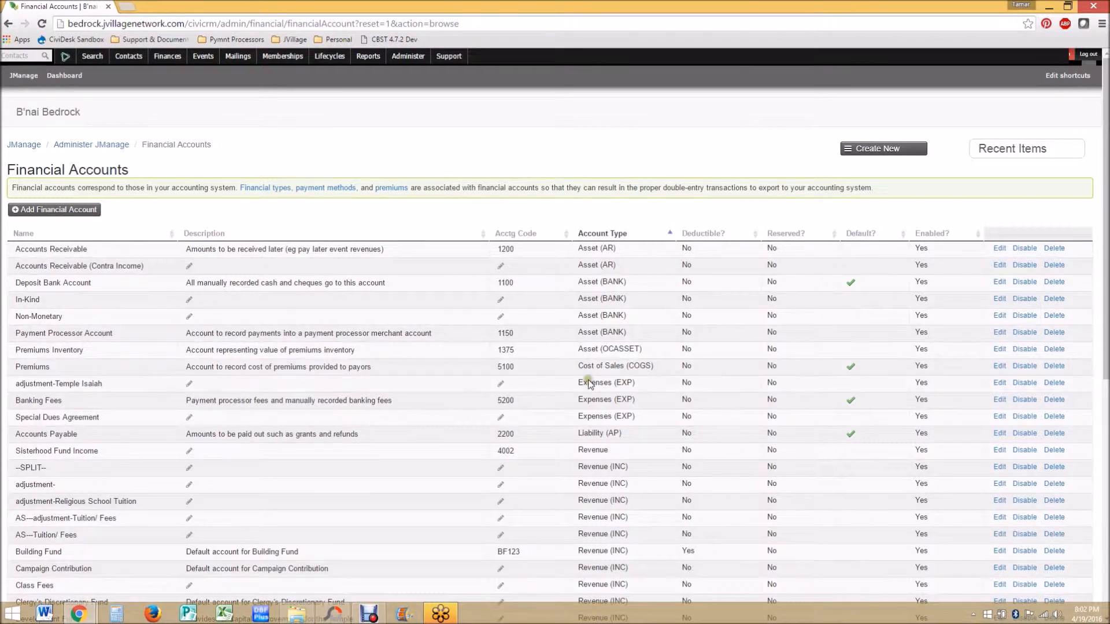
{"action": "scroll", "coordinate": [619, 423], "scroll_direction": "down", "scroll_amount": 4}
{"action": "scroll", "coordinate": [619, 423], "scroll_direction": "down", "scroll_amount": 1}
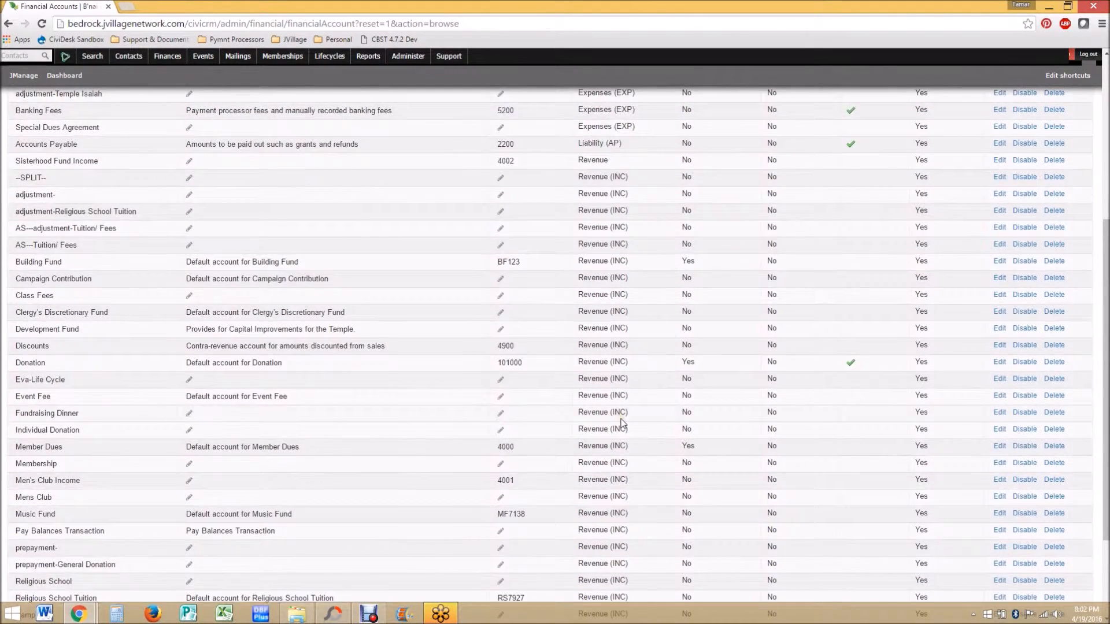
{"action": "scroll", "coordinate": [619, 424], "scroll_direction": "down", "scroll_amount": 1}
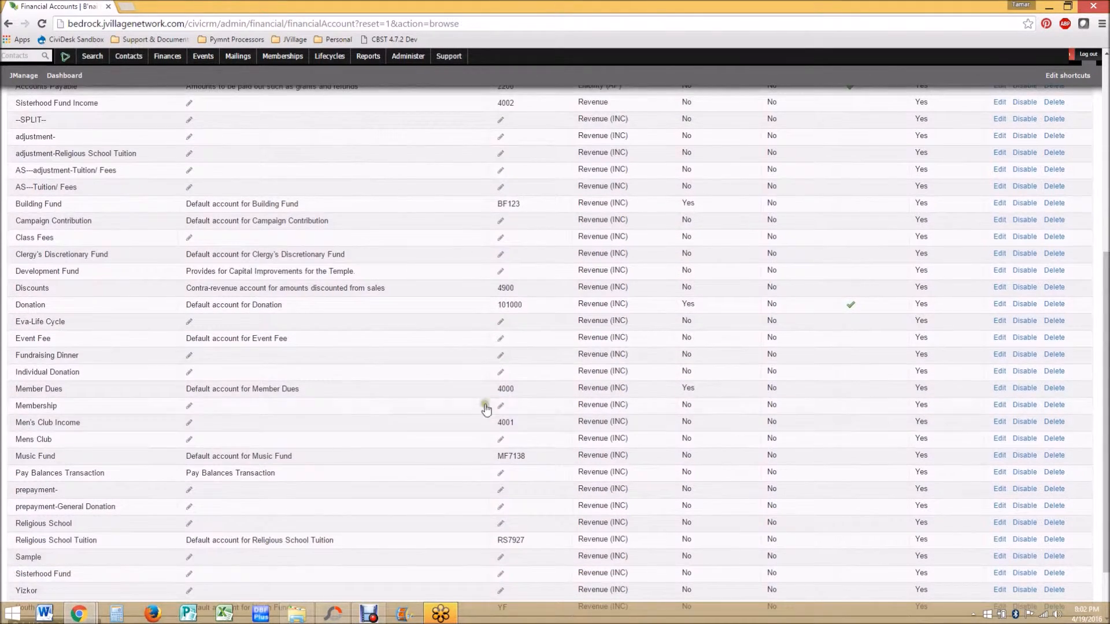
{"action": "left_click", "coordinate": [502, 374]}
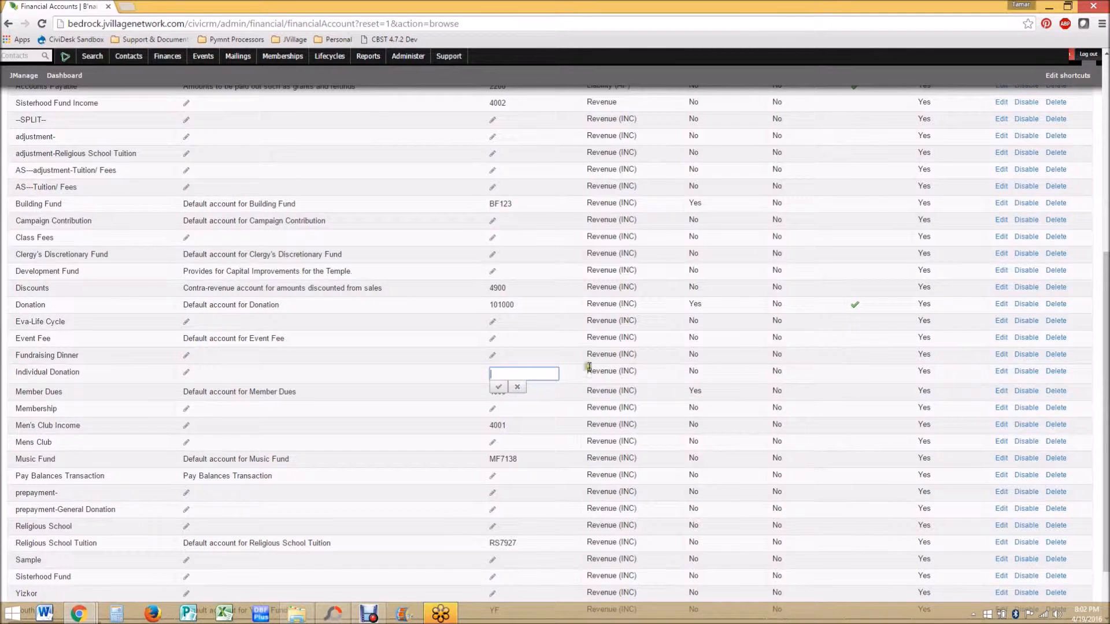
{"action": "type", "text": "12345"}
{"action": "left_click", "coordinate": [499, 387]}
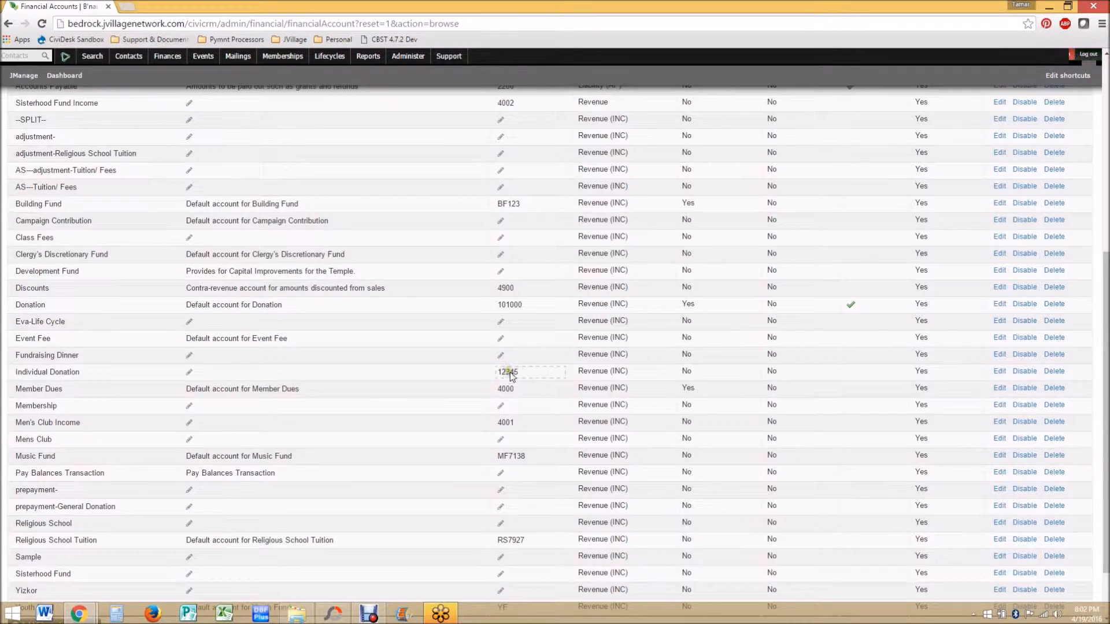
Step: Return to Financial Types and check the Individual Donation type's assigned accounts
{"action": "scroll", "coordinate": [542, 429], "scroll_direction": "up", "scroll_amount": 5}
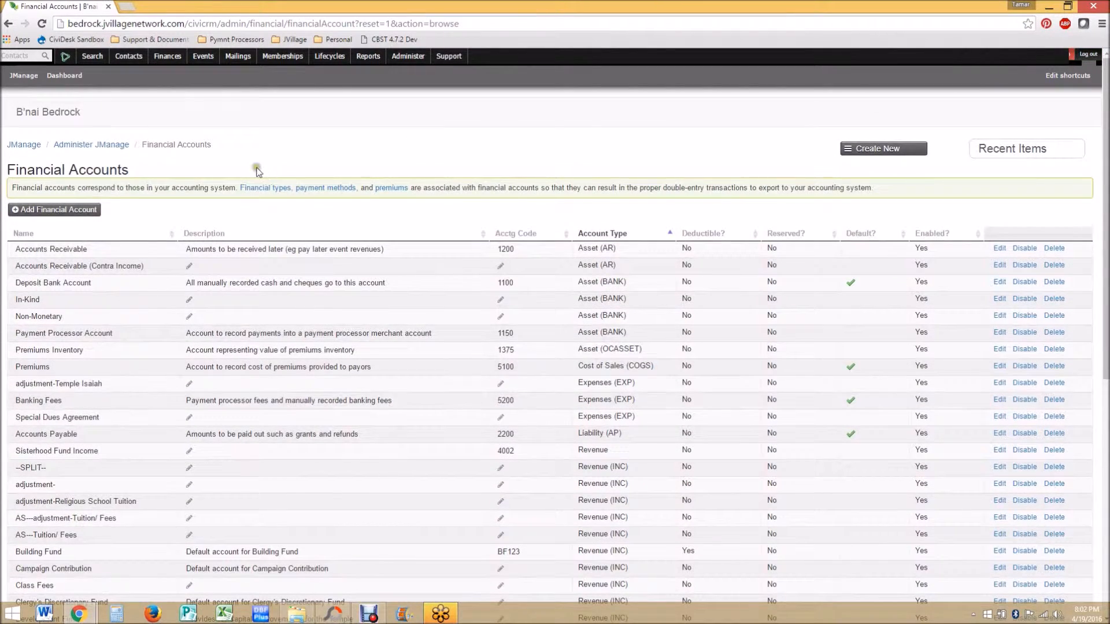
{"action": "left_click", "coordinate": [260, 189]}
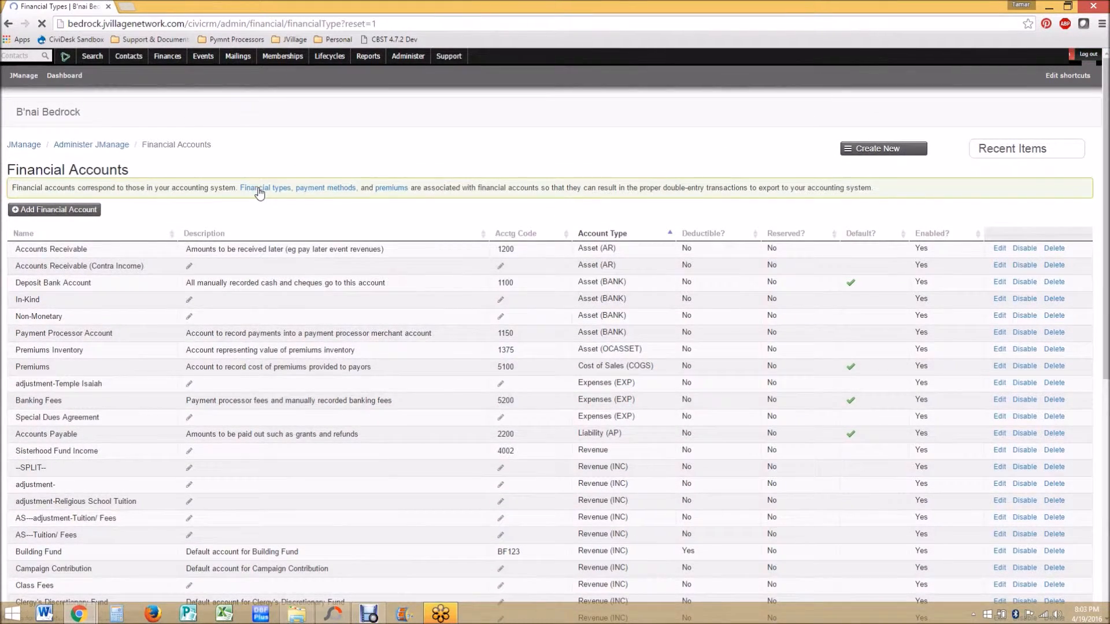
{"action": "scroll", "coordinate": [678, 322], "scroll_direction": "down", "scroll_amount": 3}
{"action": "scroll", "coordinate": [679, 323], "scroll_direction": "down", "scroll_amount": 1}
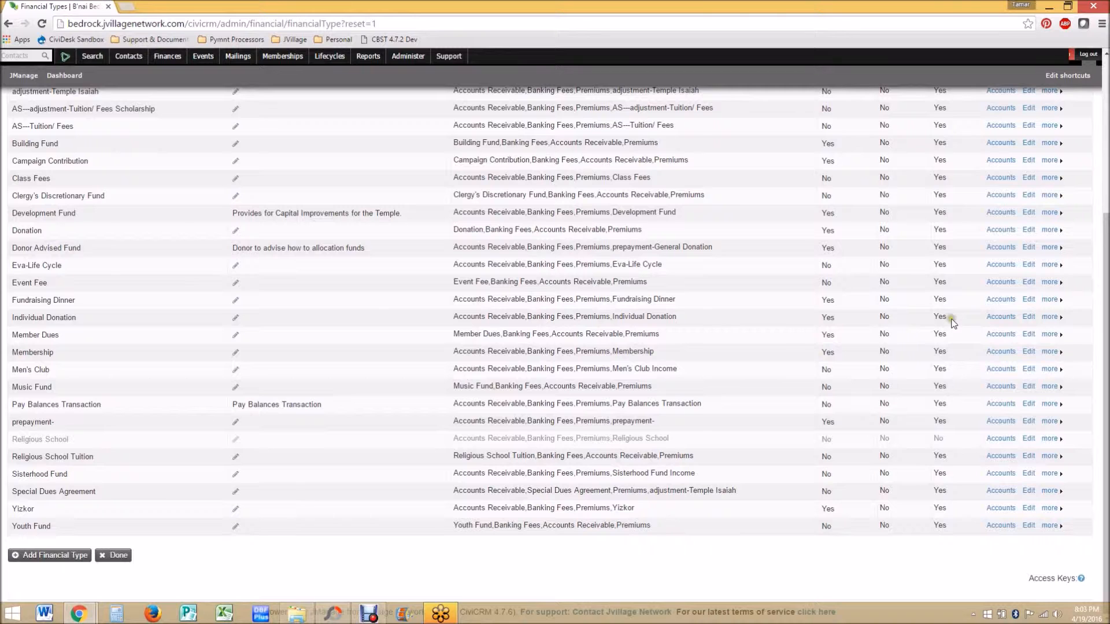
{"action": "left_click", "coordinate": [1009, 319]}
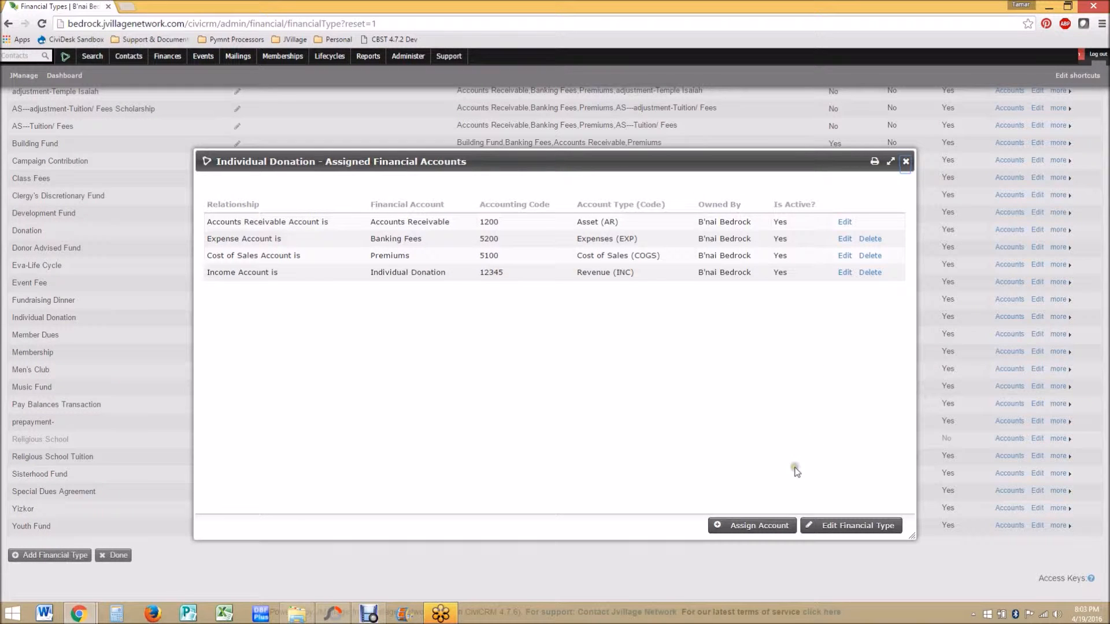
{"action": "left_click", "coordinate": [905, 162]}
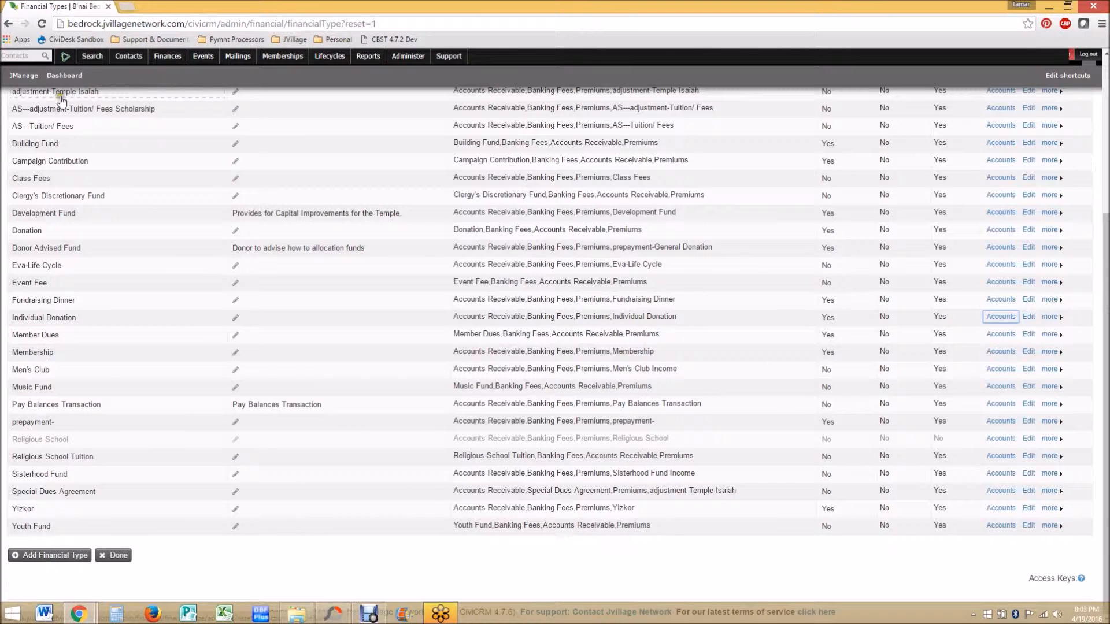
Step: From the home dashboard, quick-search a contact by surname, open their record and view the Financial Summary tab
{"action": "left_click", "coordinate": [34, 80]}
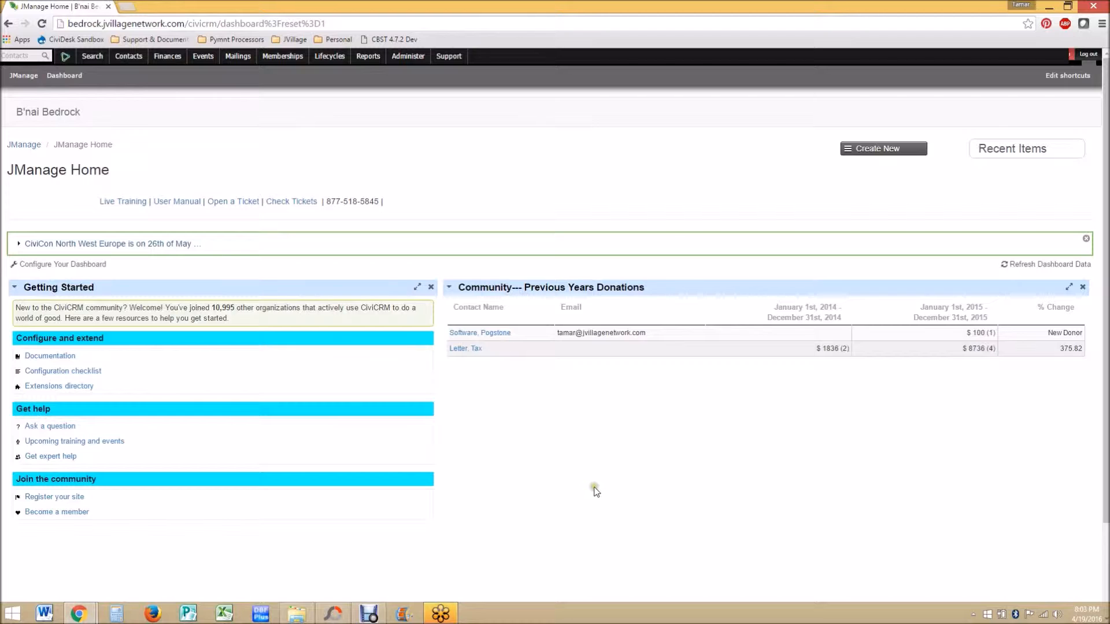
{"action": "left_click", "coordinate": [595, 491]}
{"action": "left_click", "coordinate": [598, 487]}
{"action": "left_click", "coordinate": [26, 55]}
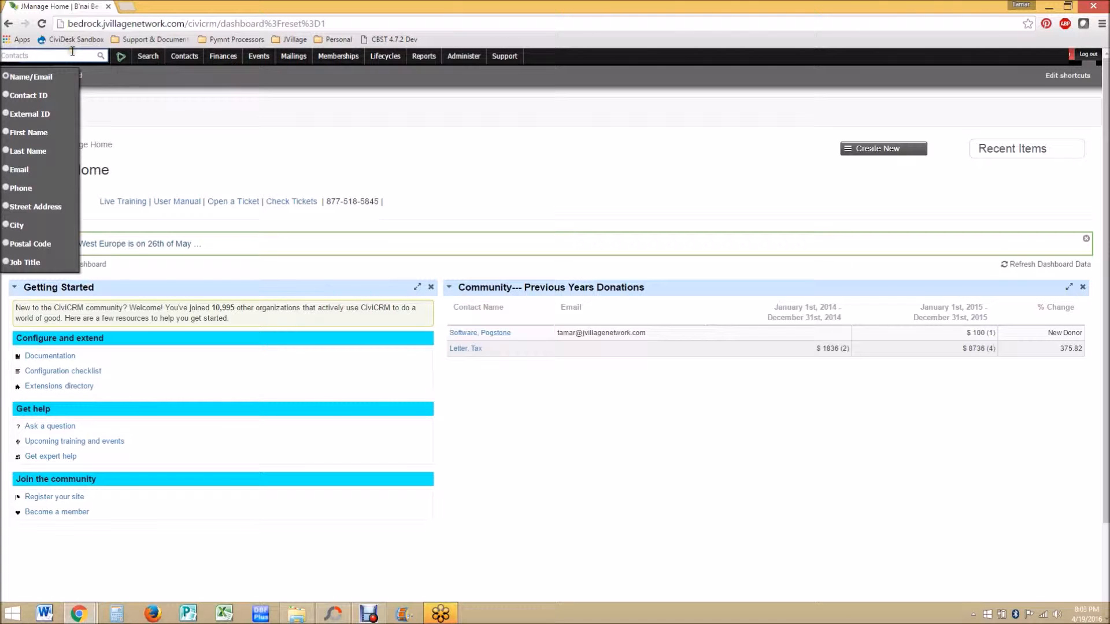
{"action": "type", "text": "batussik"}
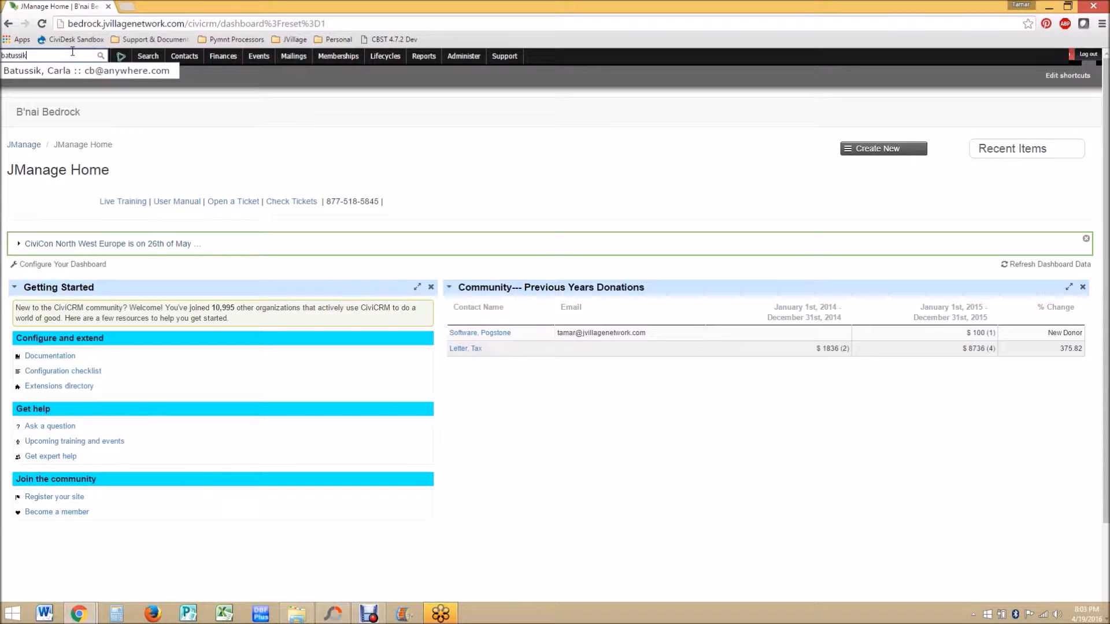
{"action": "left_click", "coordinate": [78, 71]}
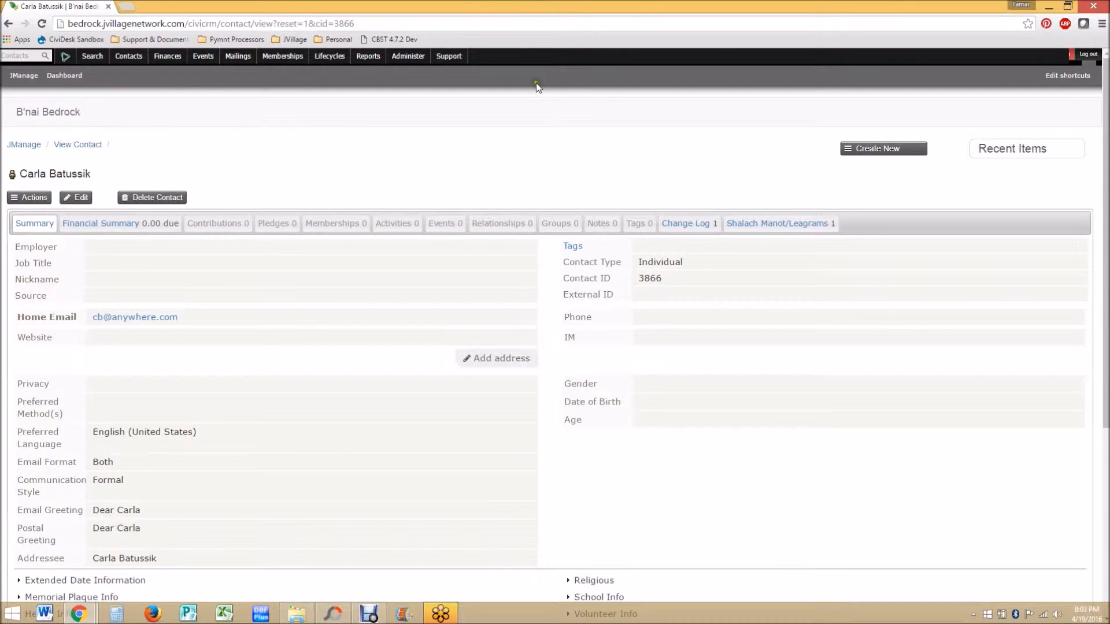
{"action": "left_click", "coordinate": [106, 225]}
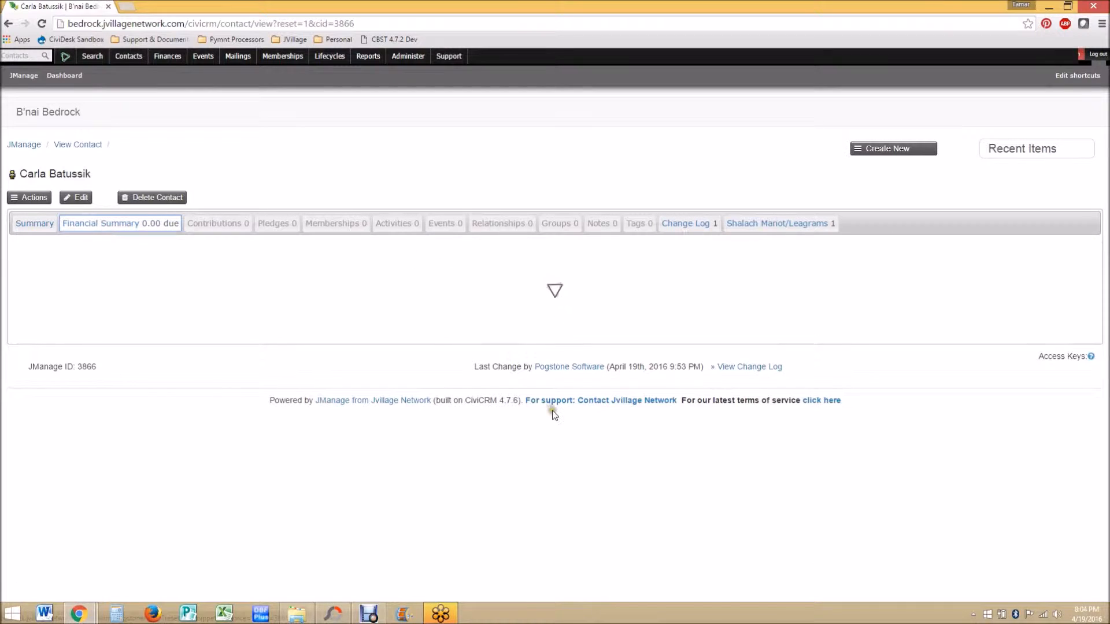
Step: Open a new standalone contribution form from the Create New menu
{"action": "left_click", "coordinate": [70, 279]}
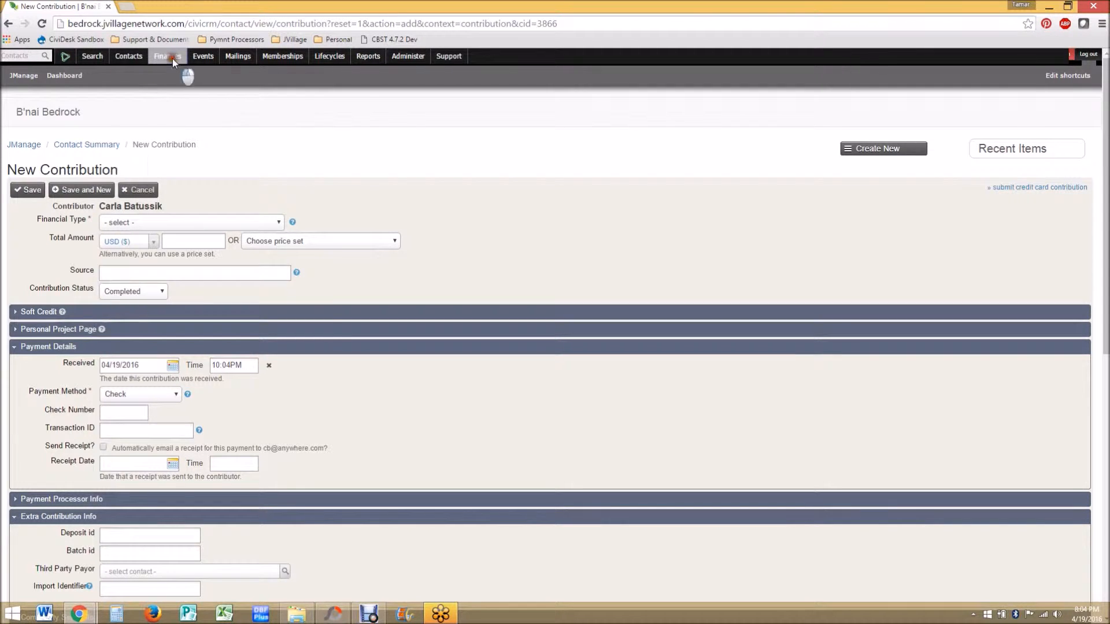
{"action": "mouse_move", "coordinate": [174, 61]}
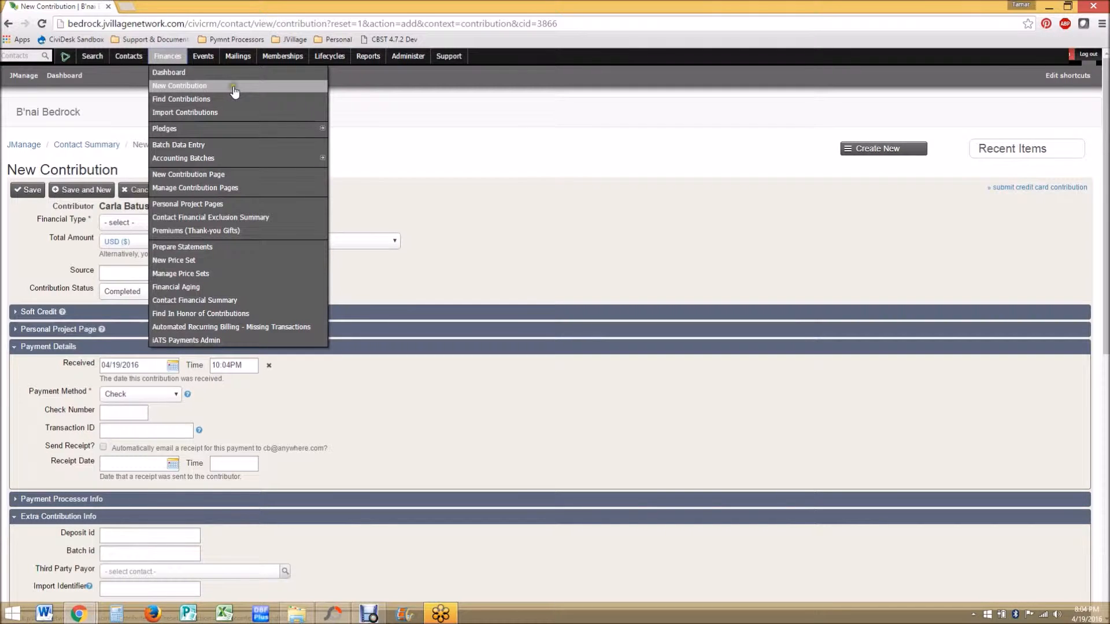
{"action": "left_click", "coordinate": [888, 152]}
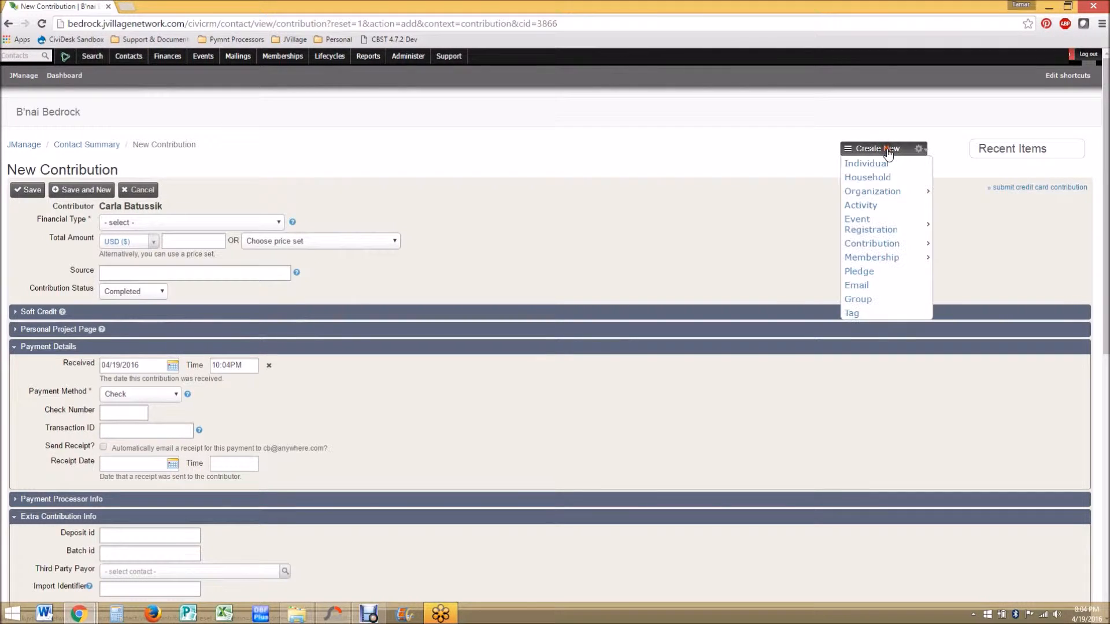
{"action": "mouse_move", "coordinate": [893, 252]}
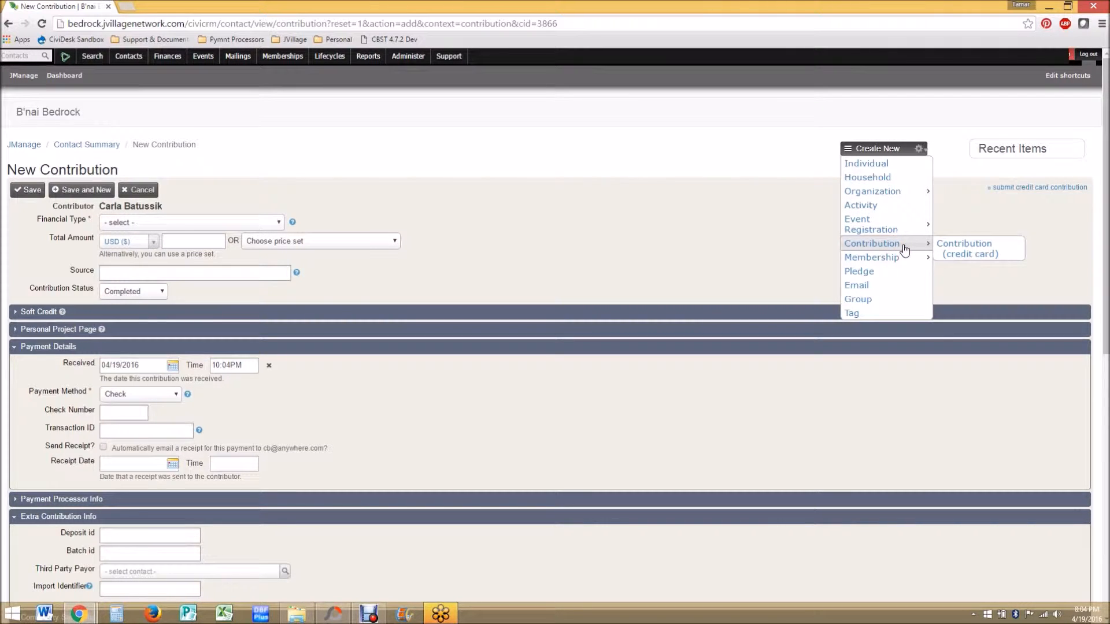
{"action": "left_click", "coordinate": [970, 254]}
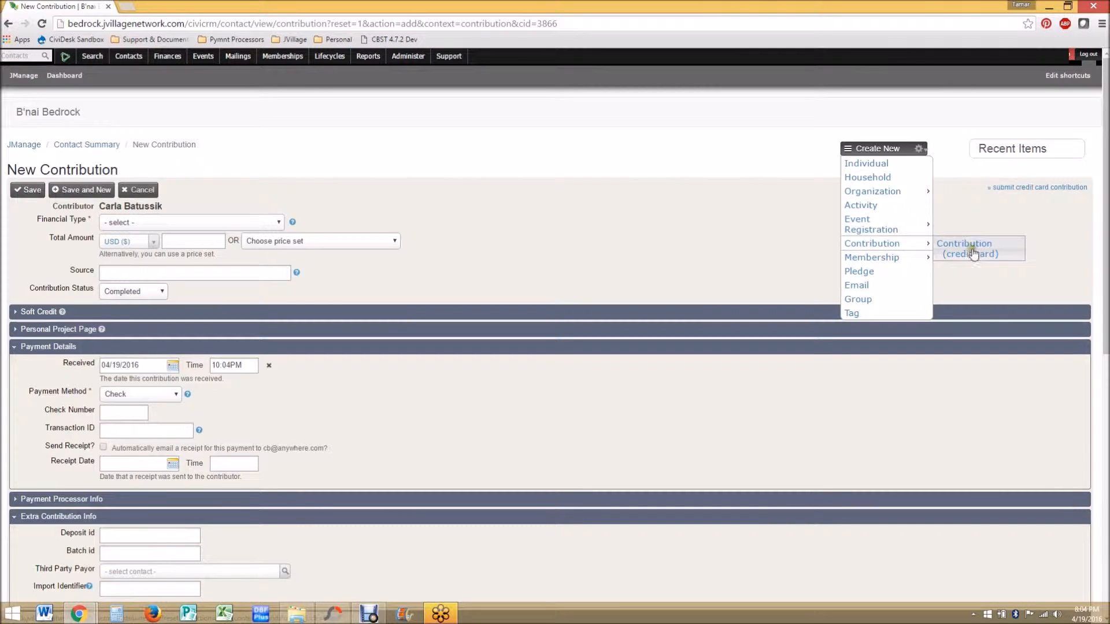
{"action": "left_click", "coordinate": [889, 248]}
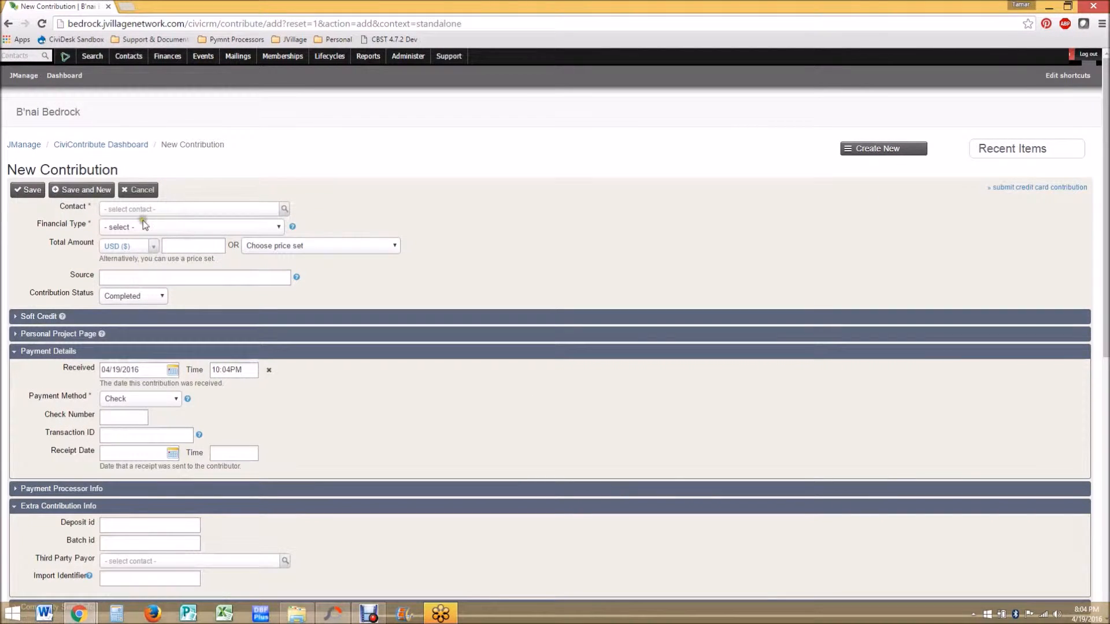
Step: Choose the contributor contact by searching their surname in the contact field
{"action": "left_click", "coordinate": [171, 211]}
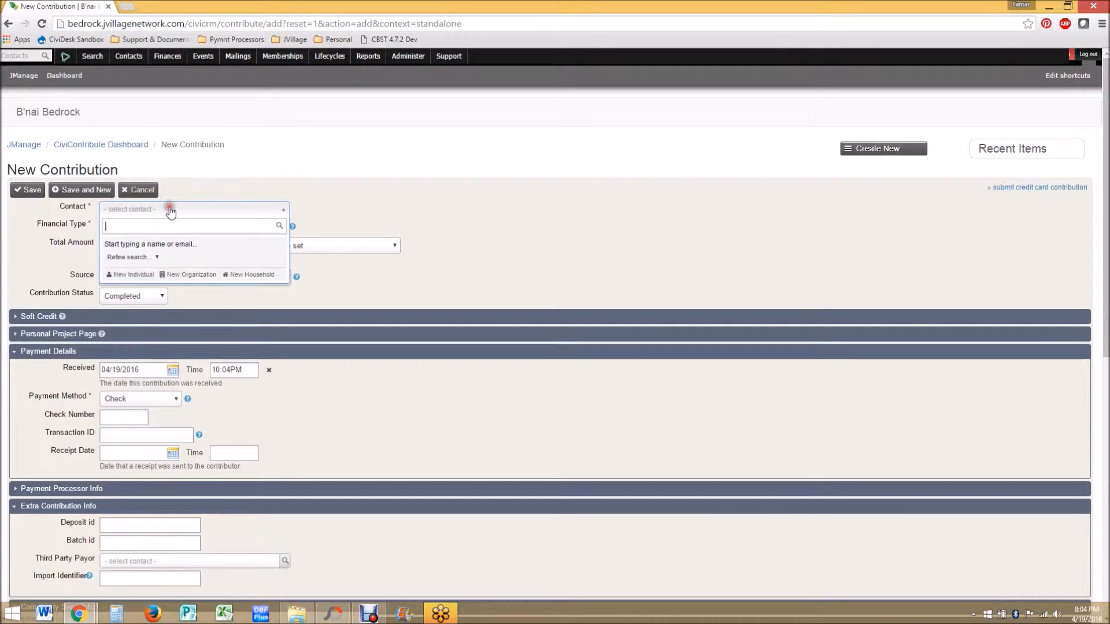
{"action": "type", "text": "batuss"}
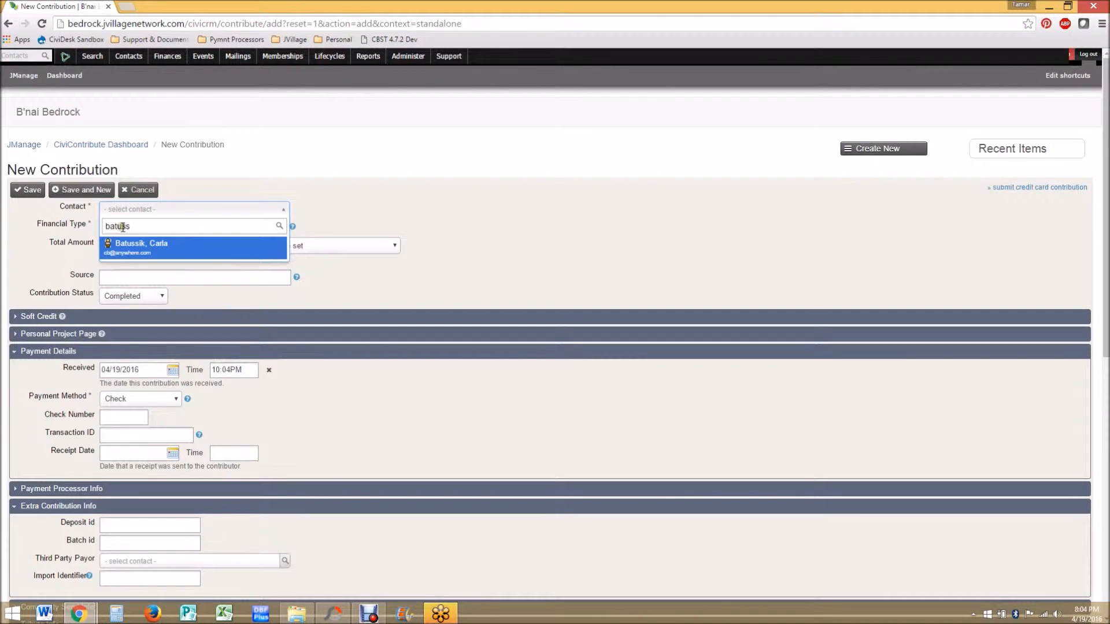
{"action": "left_click", "coordinate": [164, 243]}
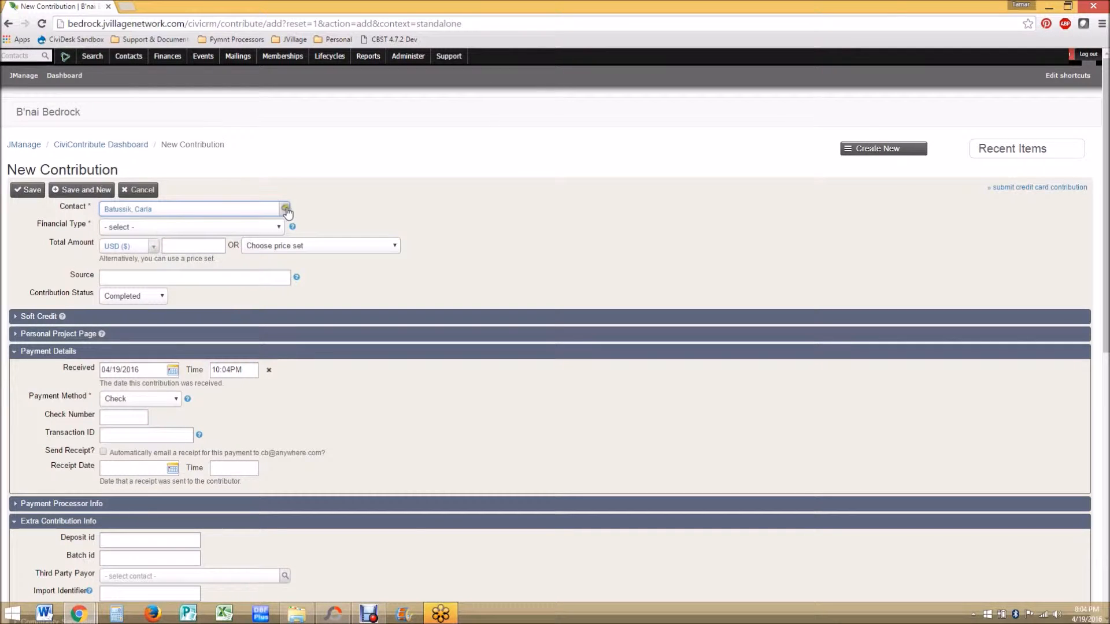
{"action": "left_click", "coordinate": [268, 212]}
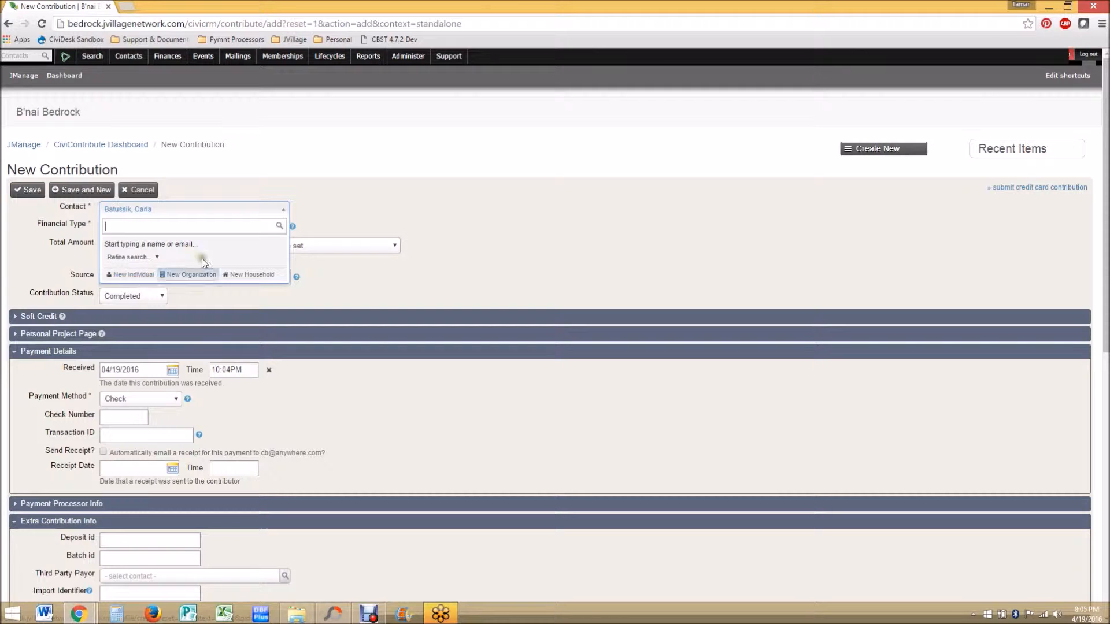
{"action": "left_click", "coordinate": [424, 198]}
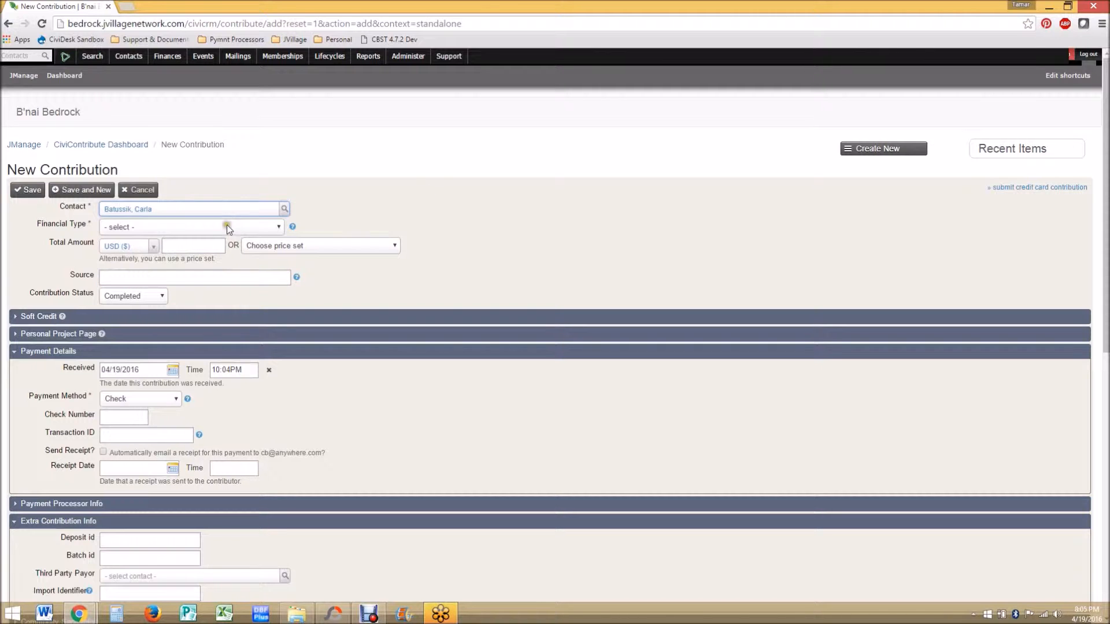
Step: Set the financial type to Individual Donation and the total amount to 18
{"action": "left_click", "coordinate": [278, 227]}
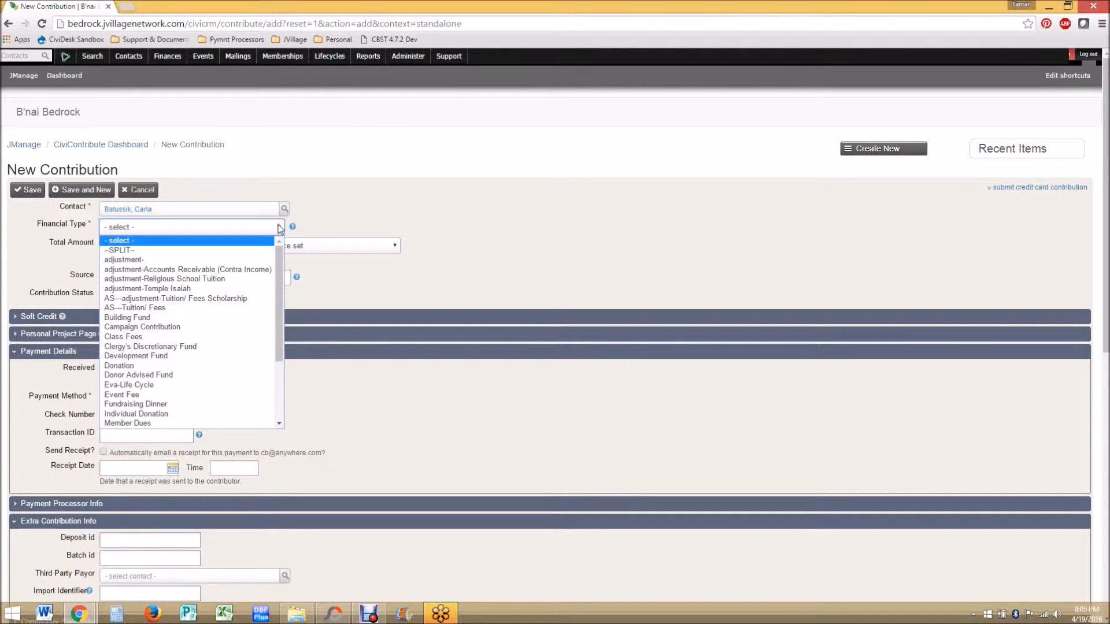
{"action": "key", "text": "i"}
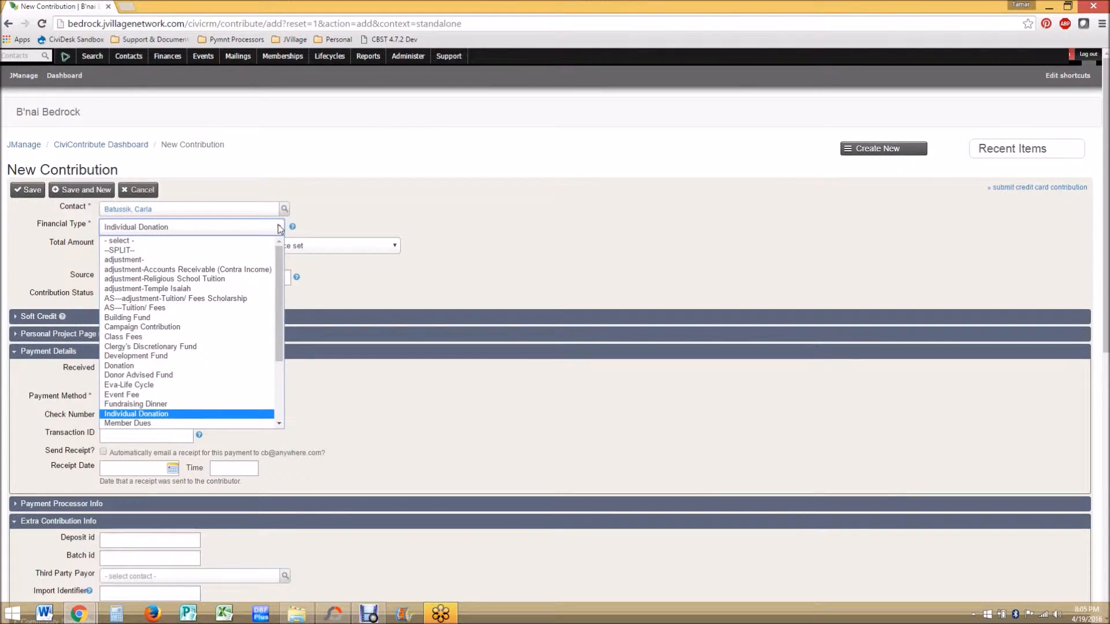
{"action": "left_click", "coordinate": [216, 230]}
{"action": "left_click", "coordinate": [186, 248]}
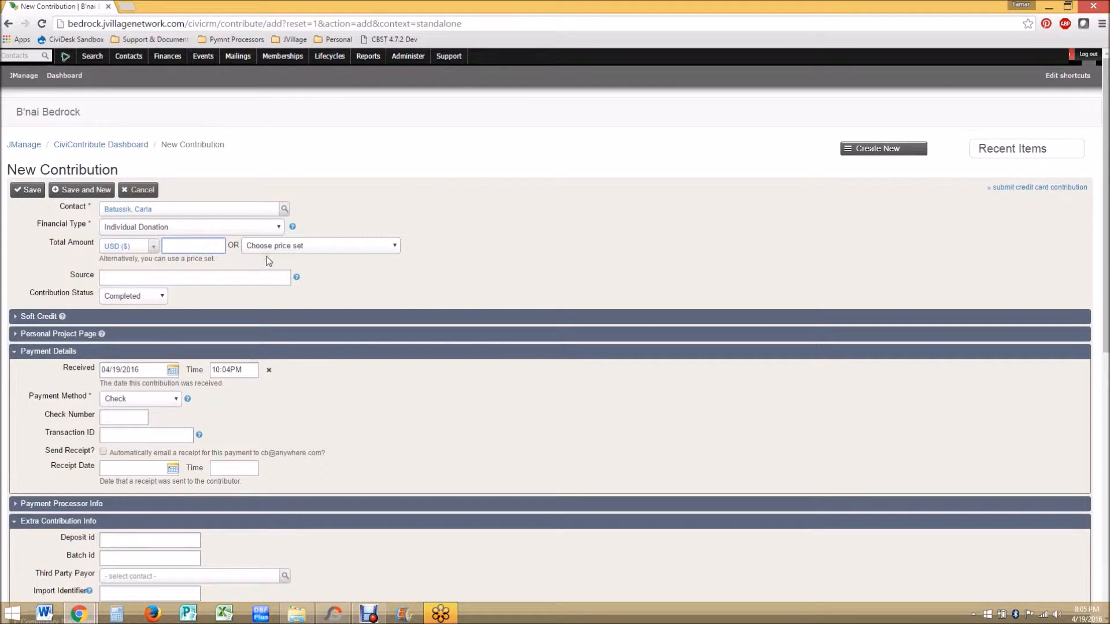
{"action": "type", "text": "18"}
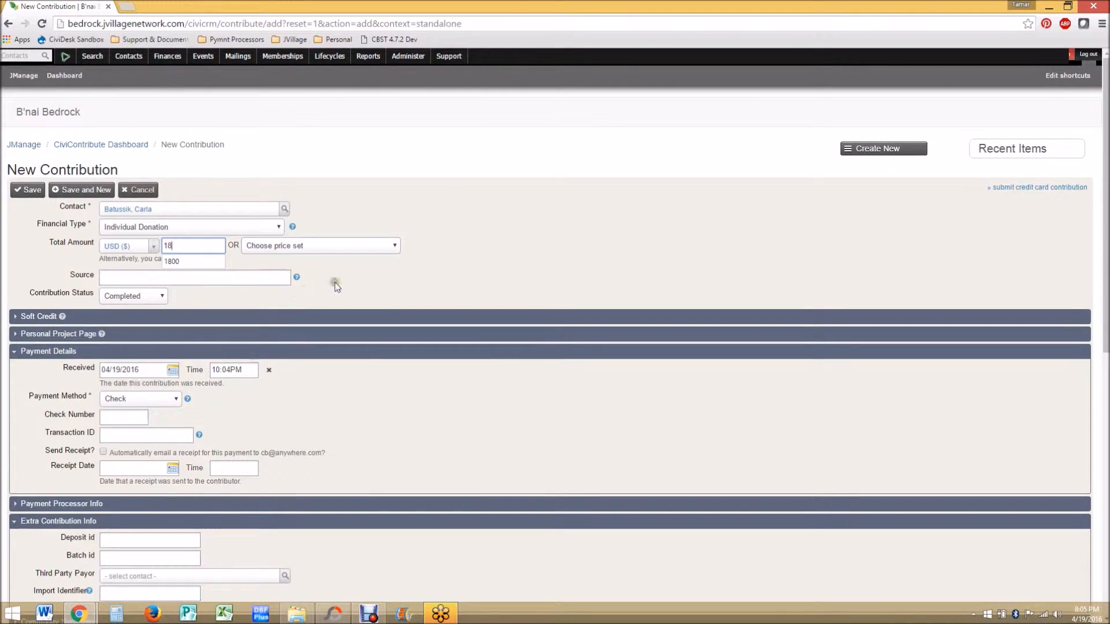
{"action": "key", "text": "Tab"}
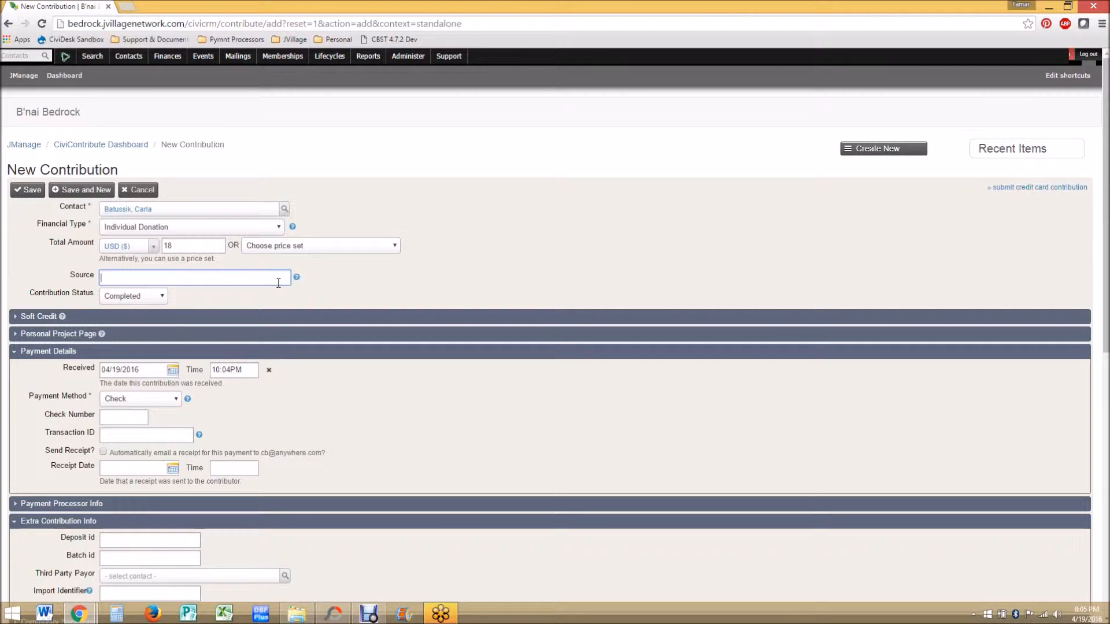
Step: Add a soft credit for another contact found by surname, with amount 18 and type Solicited
{"action": "left_click", "coordinate": [178, 320]}
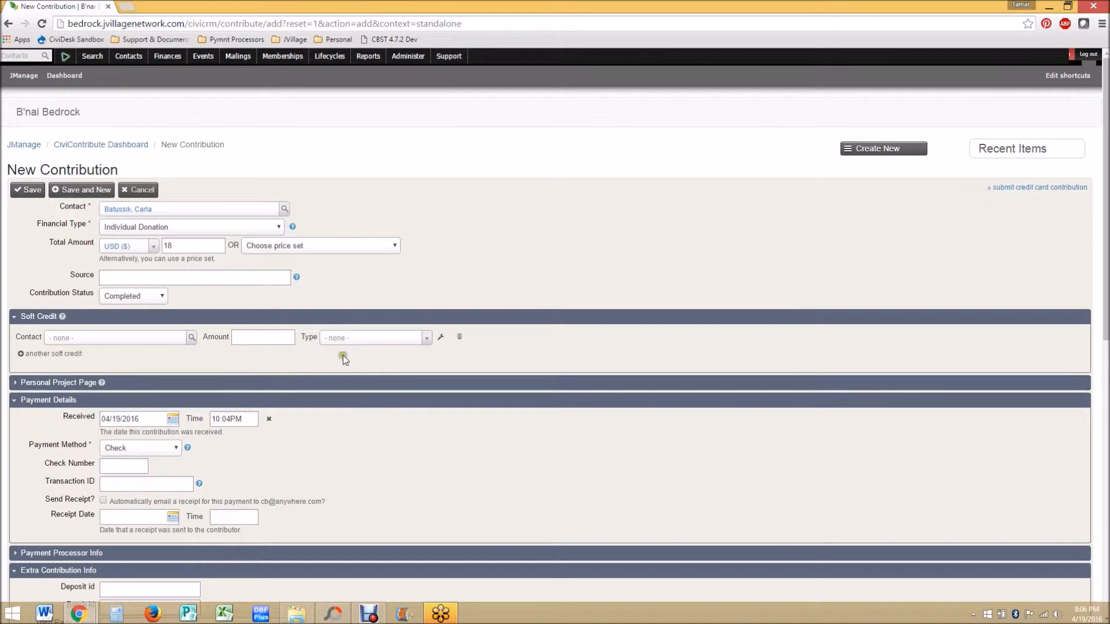
{"action": "left_click", "coordinate": [160, 344]}
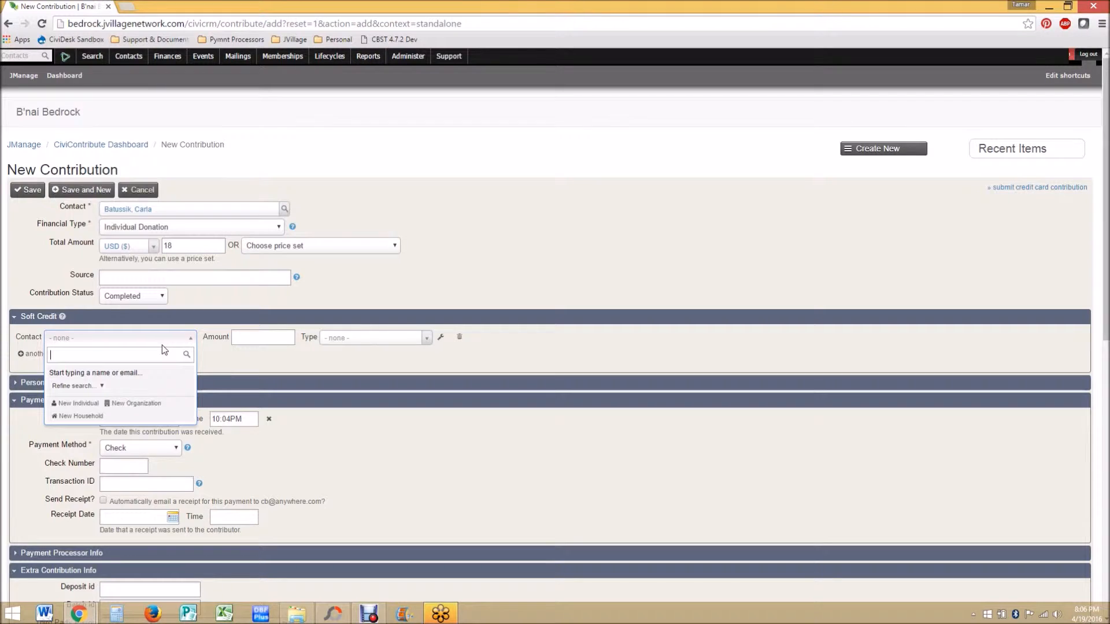
{"action": "type", "text": "rubble"}
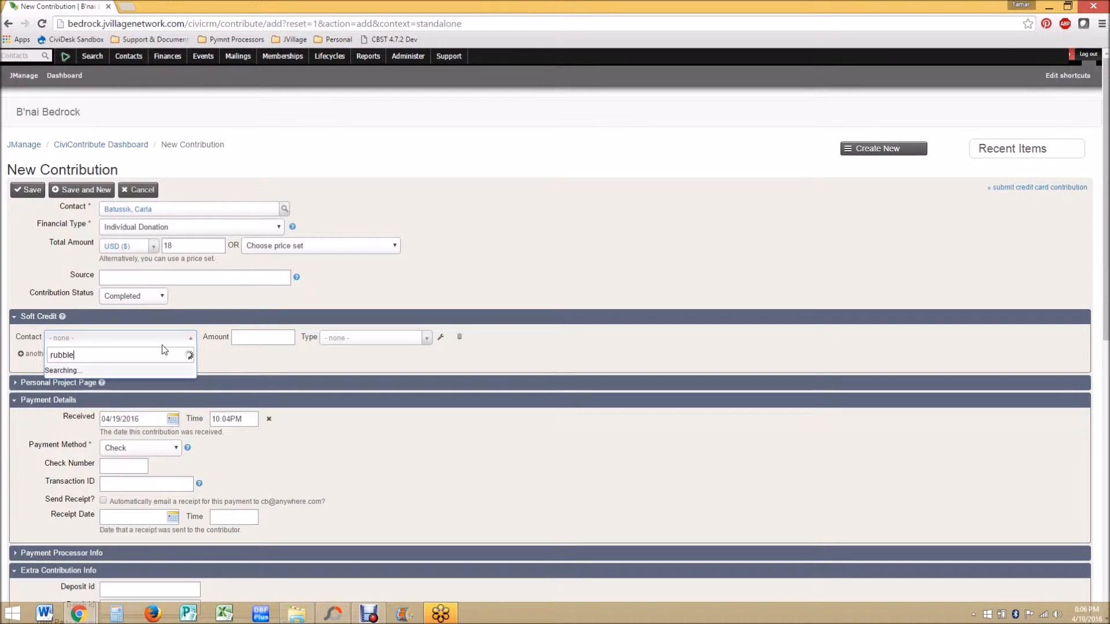
{"action": "key", "text": "Return"}
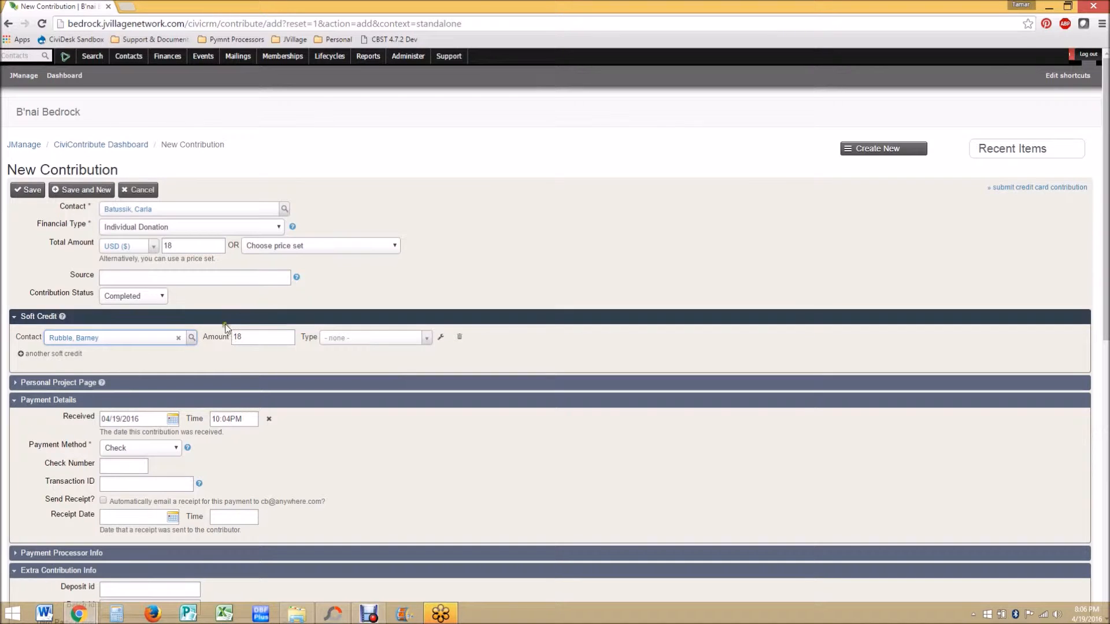
{"action": "left_click", "coordinate": [426, 337]}
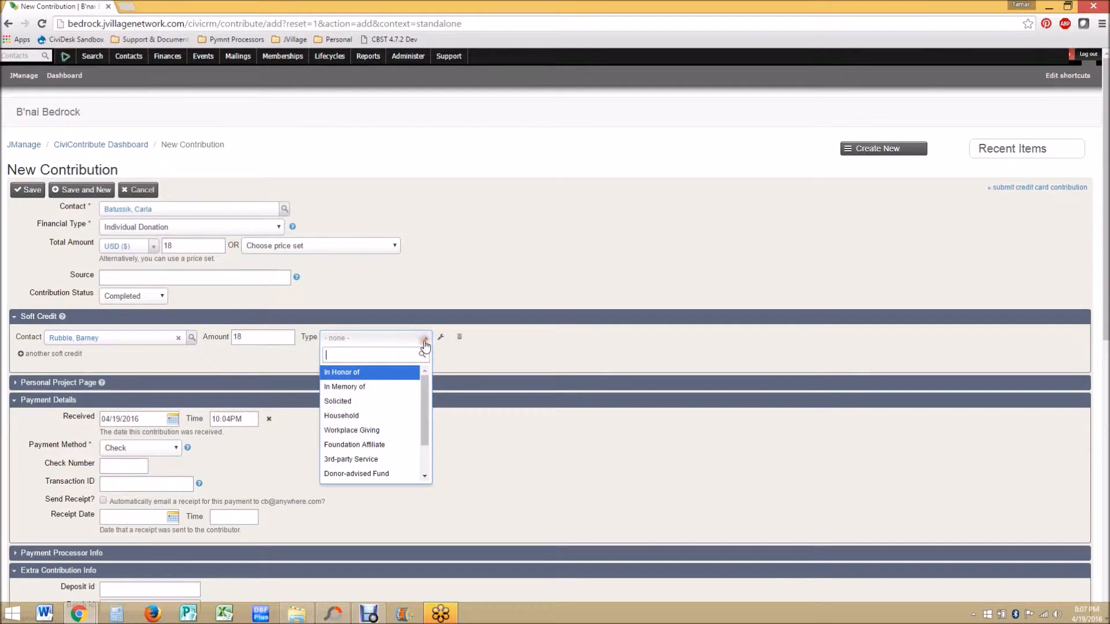
{"action": "left_click", "coordinate": [404, 405]}
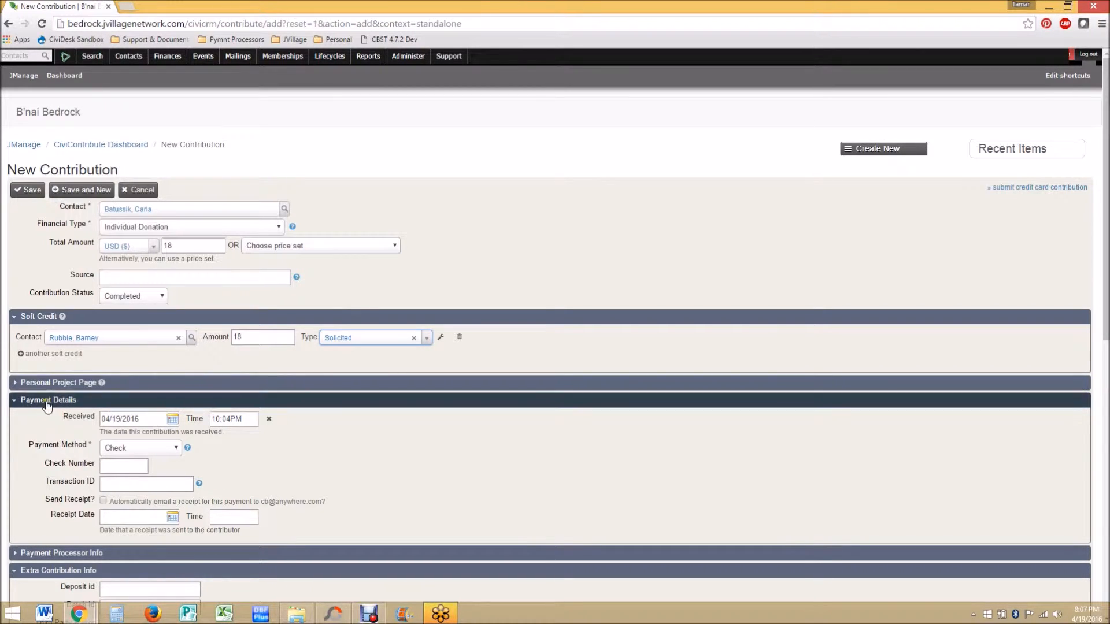
Step: Set the received time to 08:04PM and enter check number 123 in the payment details
{"action": "left_click", "coordinate": [249, 419]}
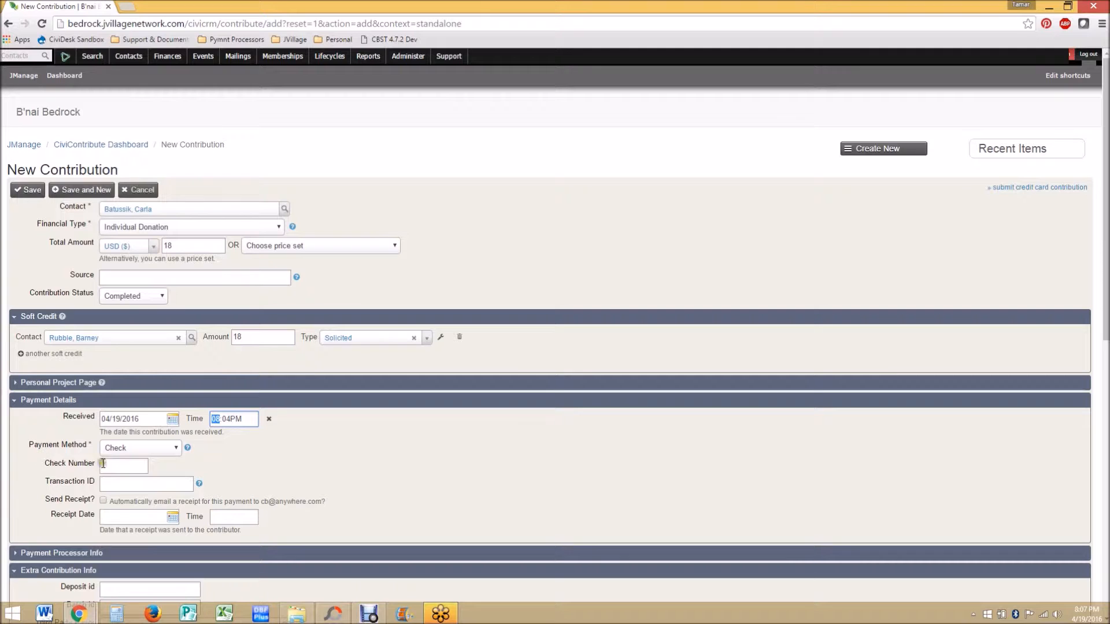
{"action": "left_click", "coordinate": [177, 447]}
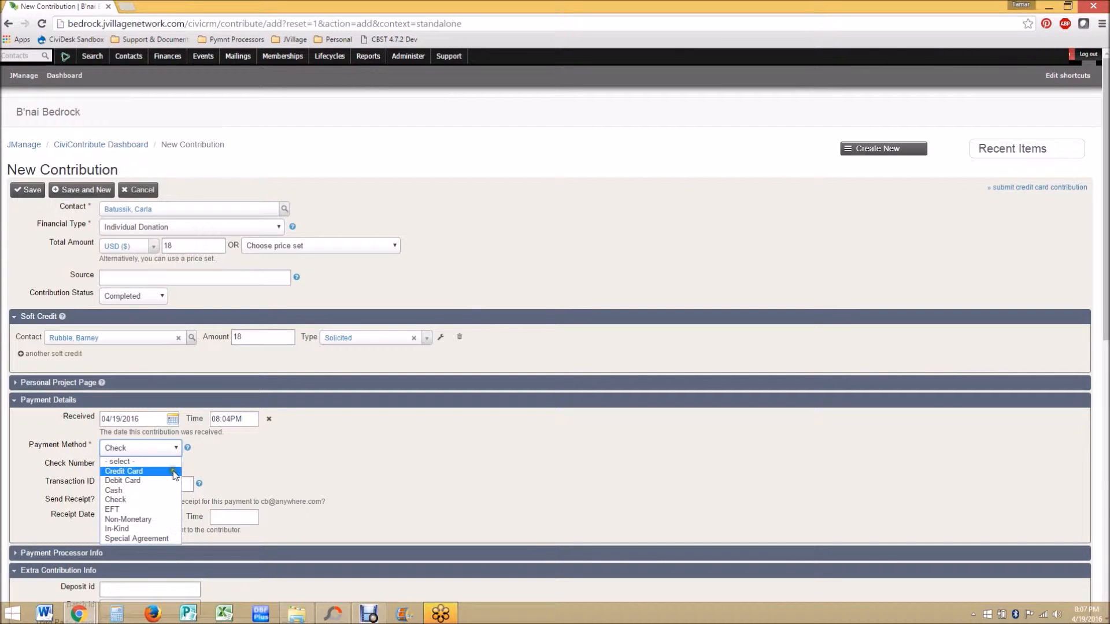
{"action": "left_click", "coordinate": [307, 460]}
{"action": "scroll", "coordinate": [307, 460], "scroll_direction": "down", "scroll_amount": 2}
{"action": "left_click", "coordinate": [123, 349]}
{"action": "type", "text": "123"}
{"action": "left_click", "coordinate": [389, 352]}
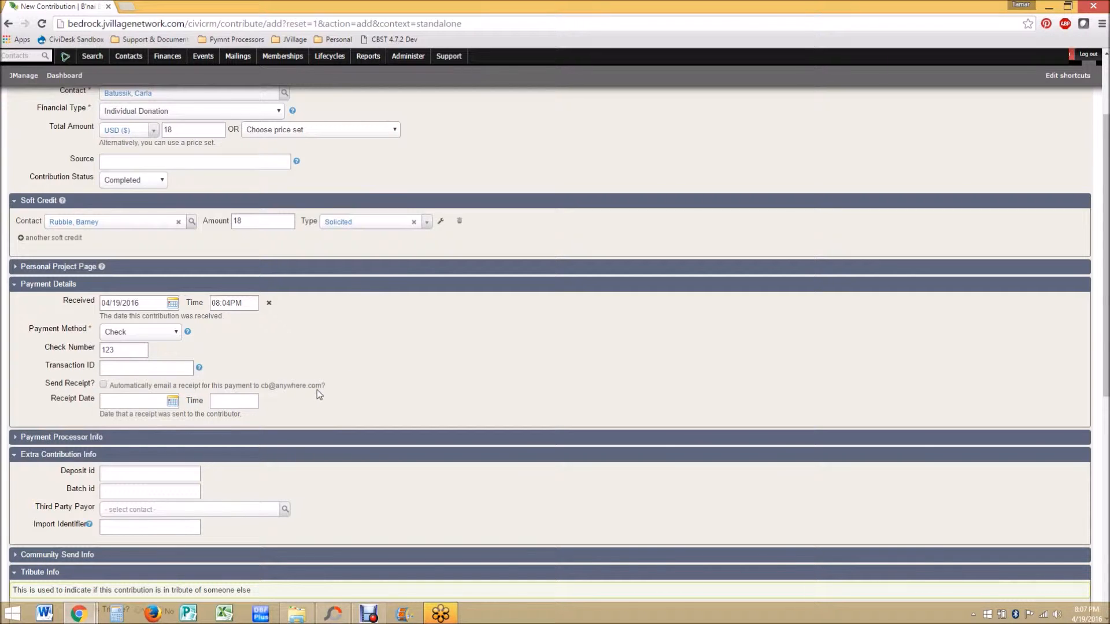
Step: Review the Send Receipt option and the Payment Processor Info section of the form
{"action": "left_click", "coordinate": [103, 385]}
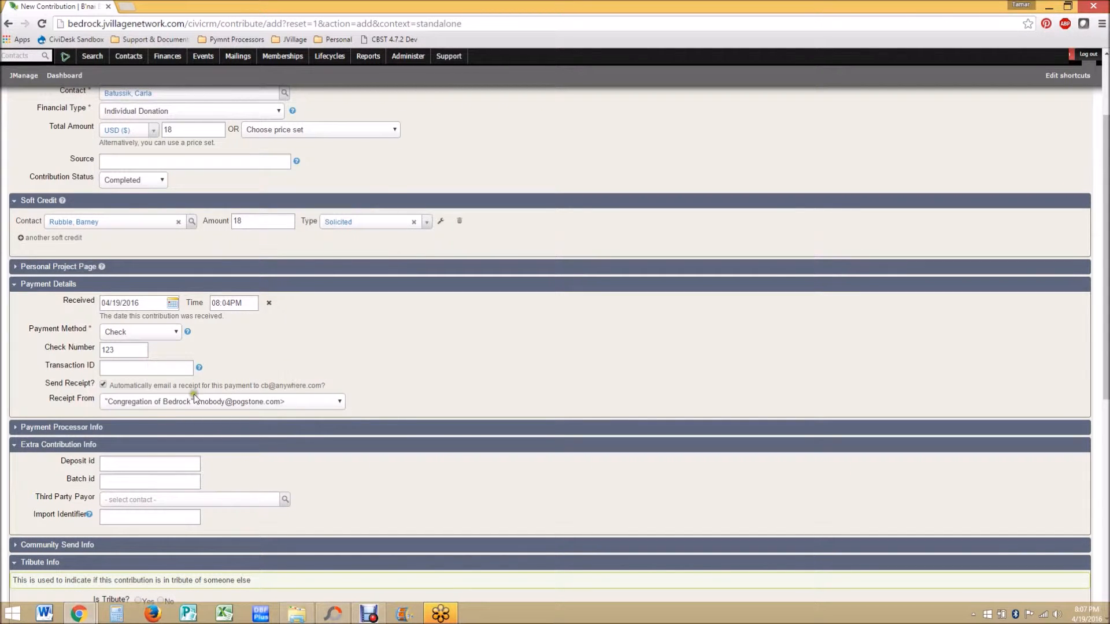
{"action": "left_click", "coordinate": [103, 385]}
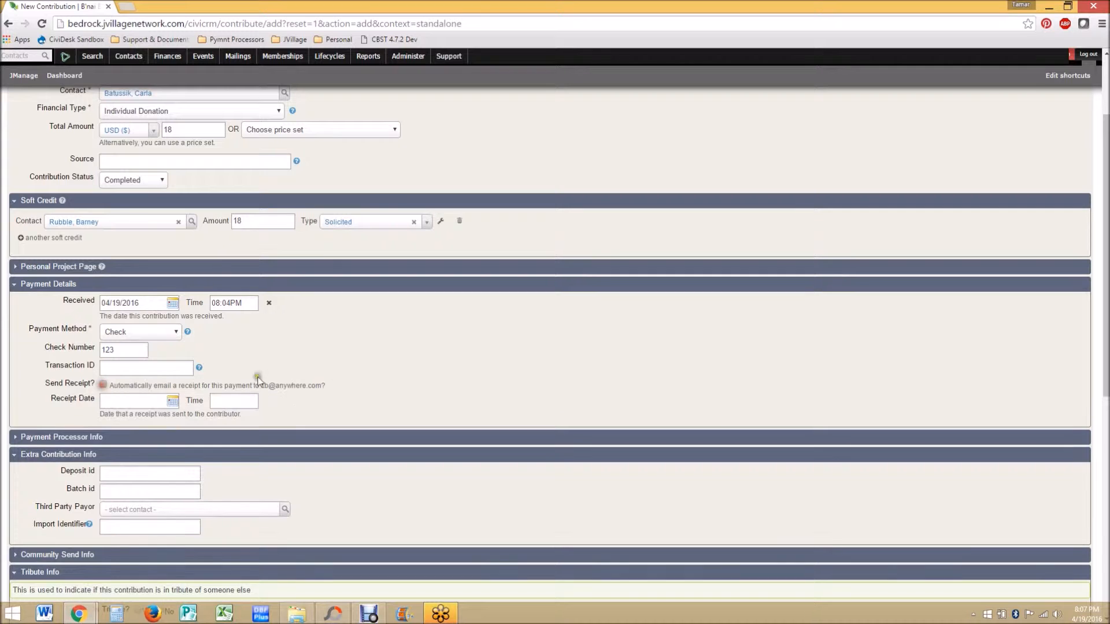
{"action": "scroll", "coordinate": [400, 386], "scroll_direction": "down", "scroll_amount": 1}
{"action": "left_click", "coordinate": [397, 379]}
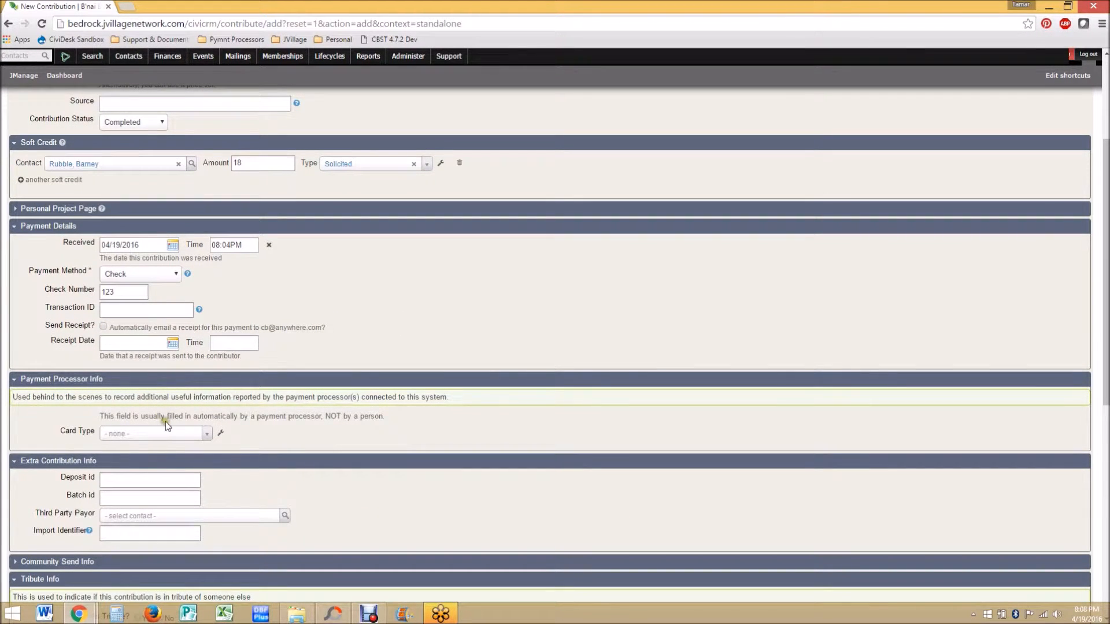
{"action": "scroll", "coordinate": [168, 422], "scroll_direction": "down", "scroll_amount": 1}
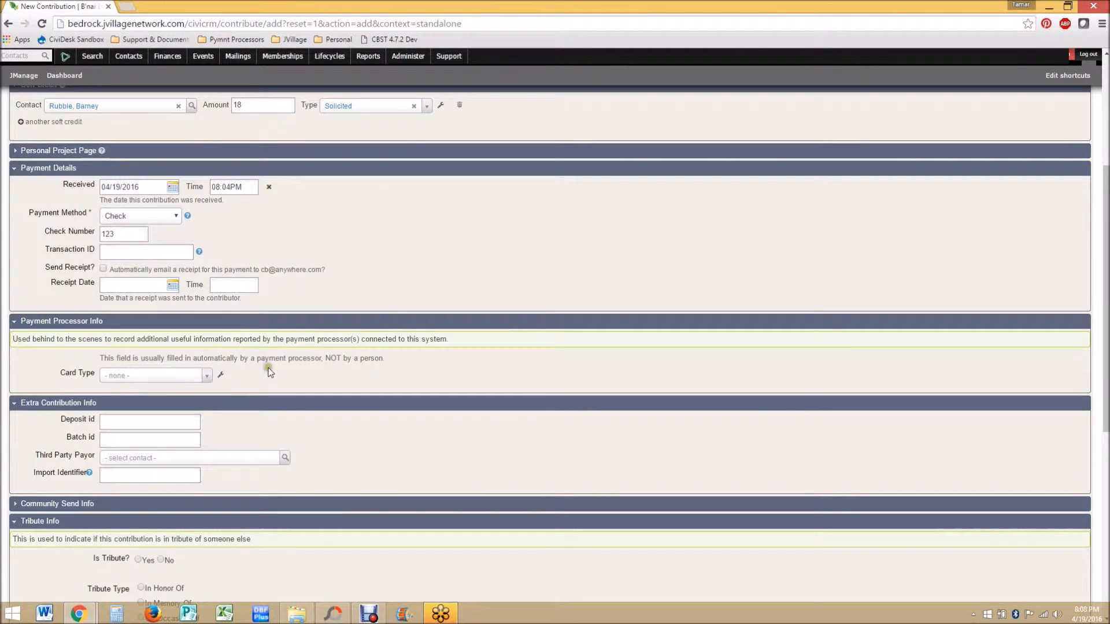
{"action": "left_click", "coordinate": [268, 324]}
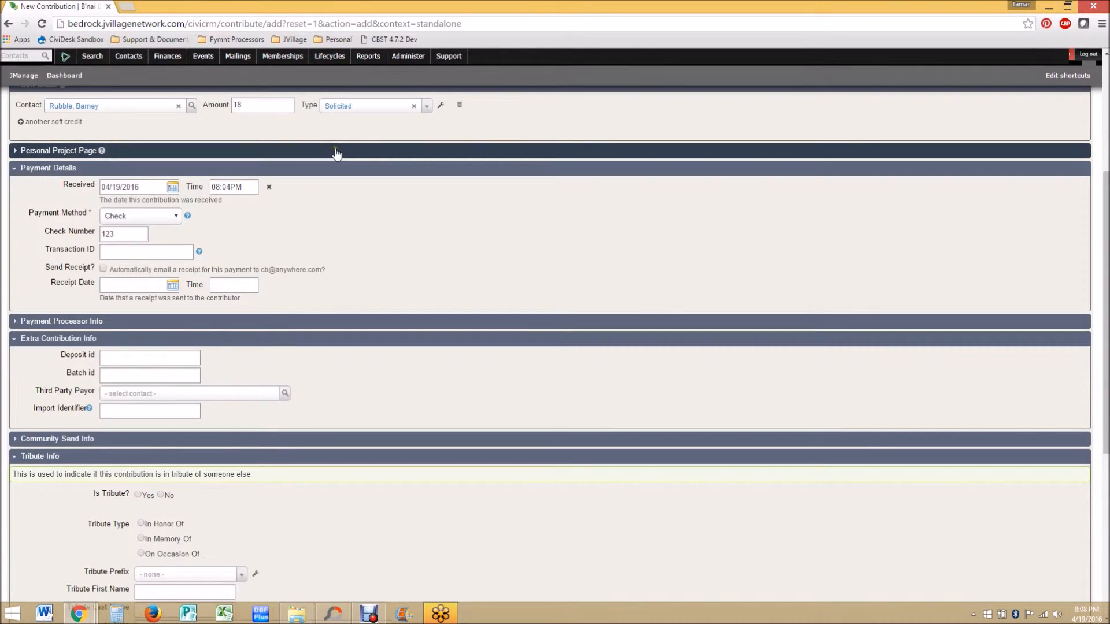
{"action": "scroll", "coordinate": [334, 154], "scroll_direction": "up", "scroll_amount": 1}
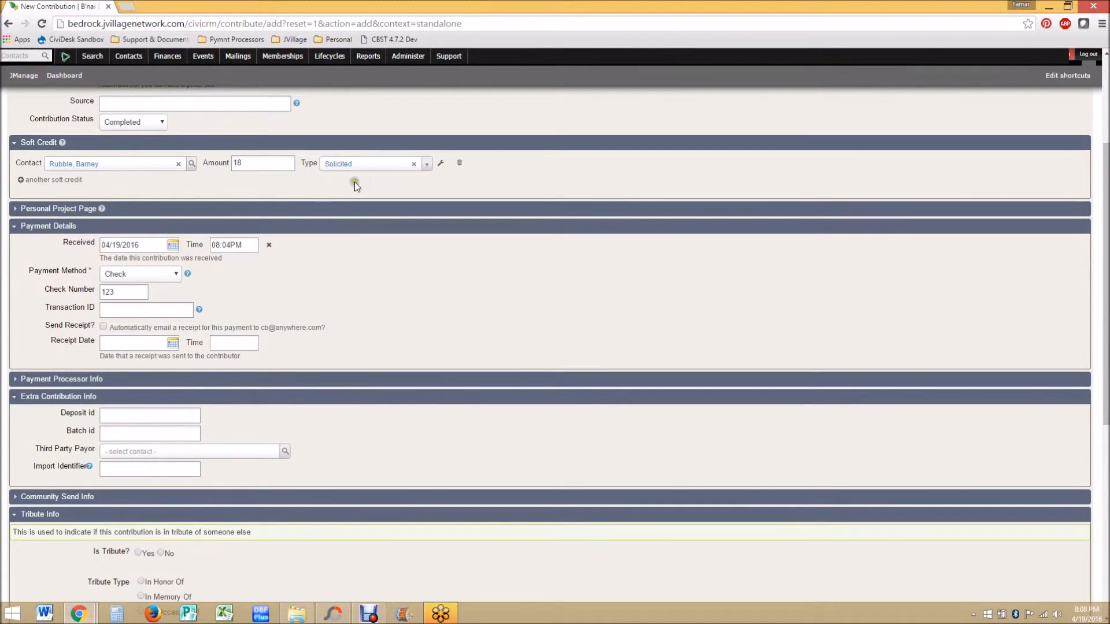
{"action": "scroll", "coordinate": [500, 175], "scroll_direction": "up", "scroll_amount": 2}
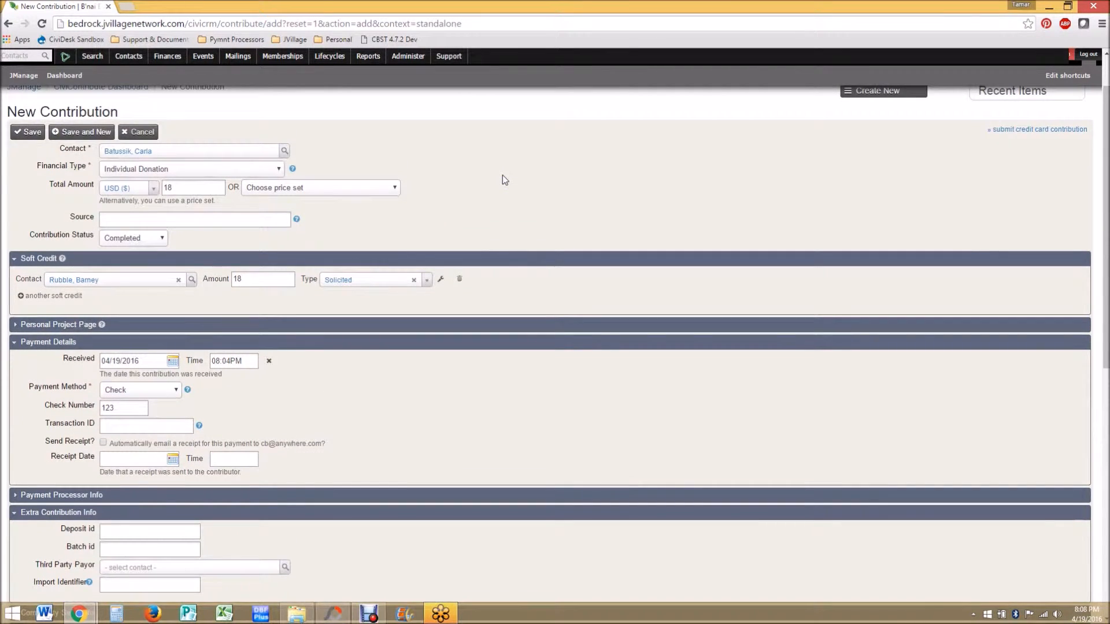
{"action": "scroll", "coordinate": [502, 175], "scroll_direction": "down", "scroll_amount": 1}
{"action": "scroll", "coordinate": [503, 176], "scroll_direction": "down", "scroll_amount": 1}
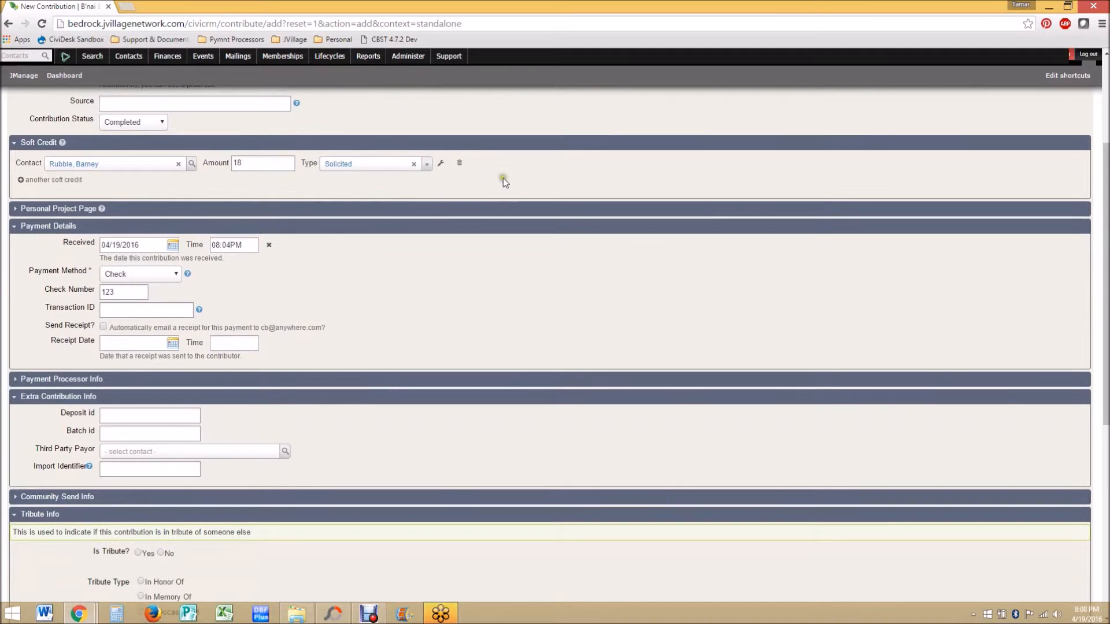
Step: Set the third party payor to a contact found by surname
{"action": "left_click", "coordinate": [234, 456]}
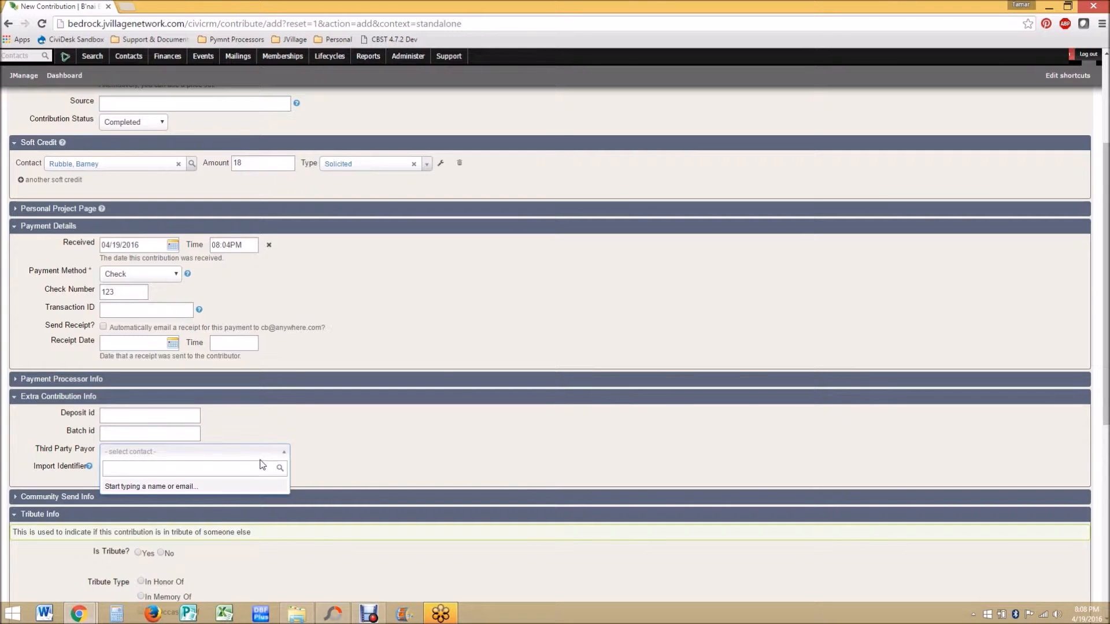
{"action": "type", "text": "rubbl"}
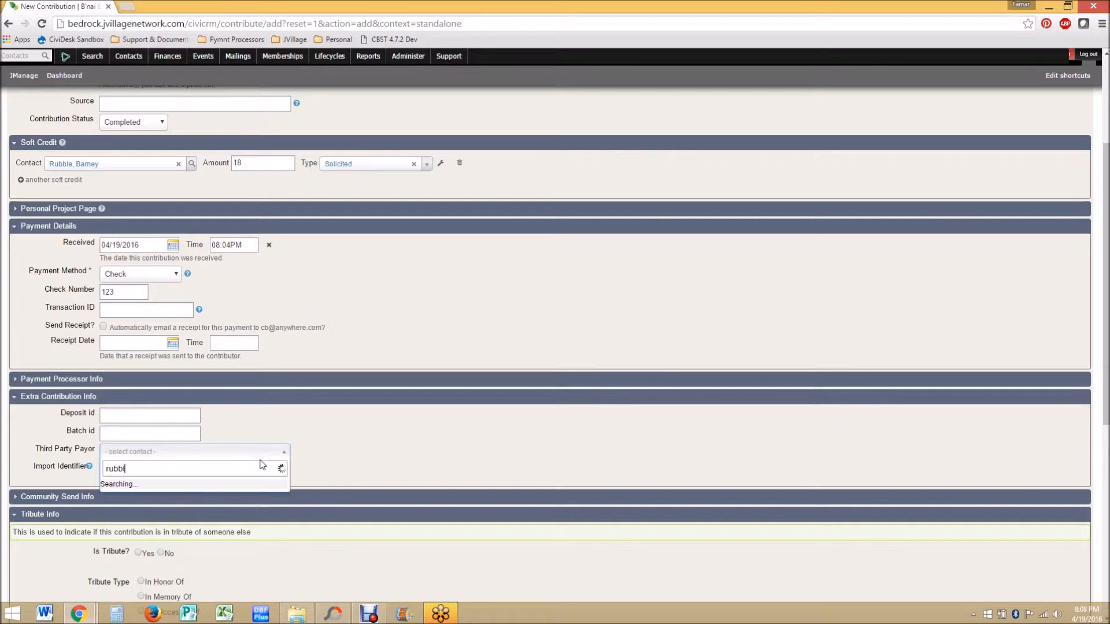
{"action": "type", "text": "e,"}
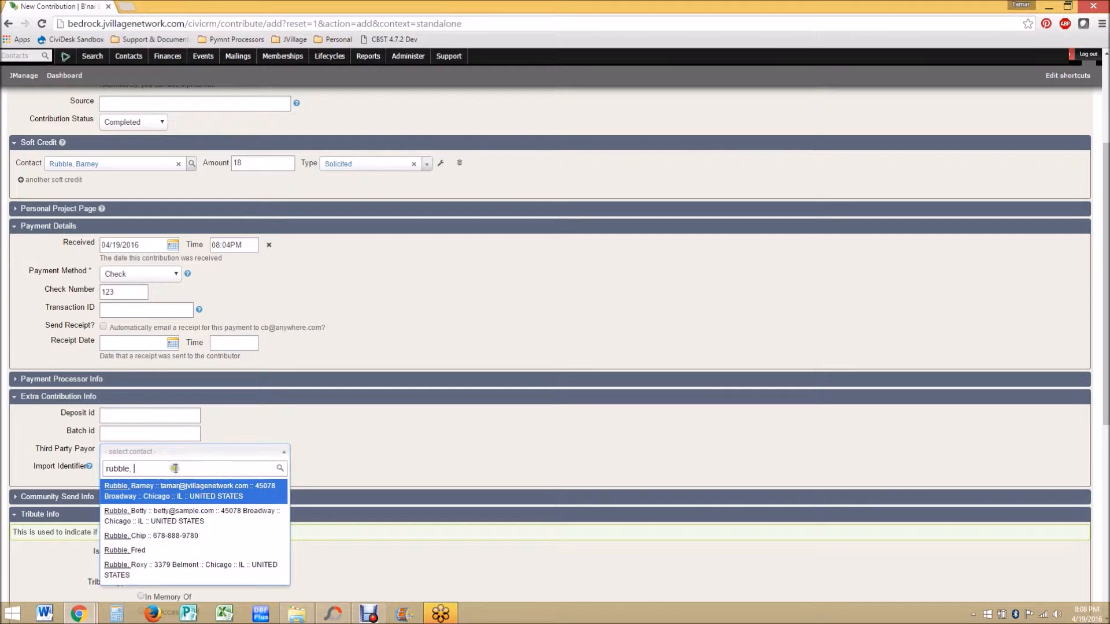
{"action": "left_click", "coordinate": [165, 490]}
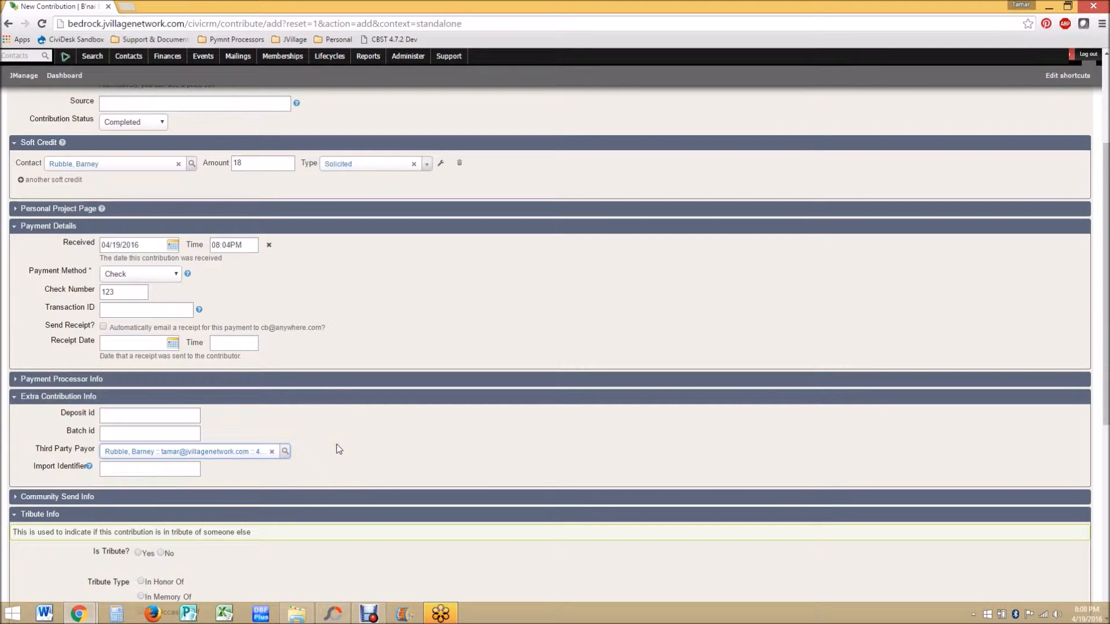
{"action": "left_click", "coordinate": [364, 473]}
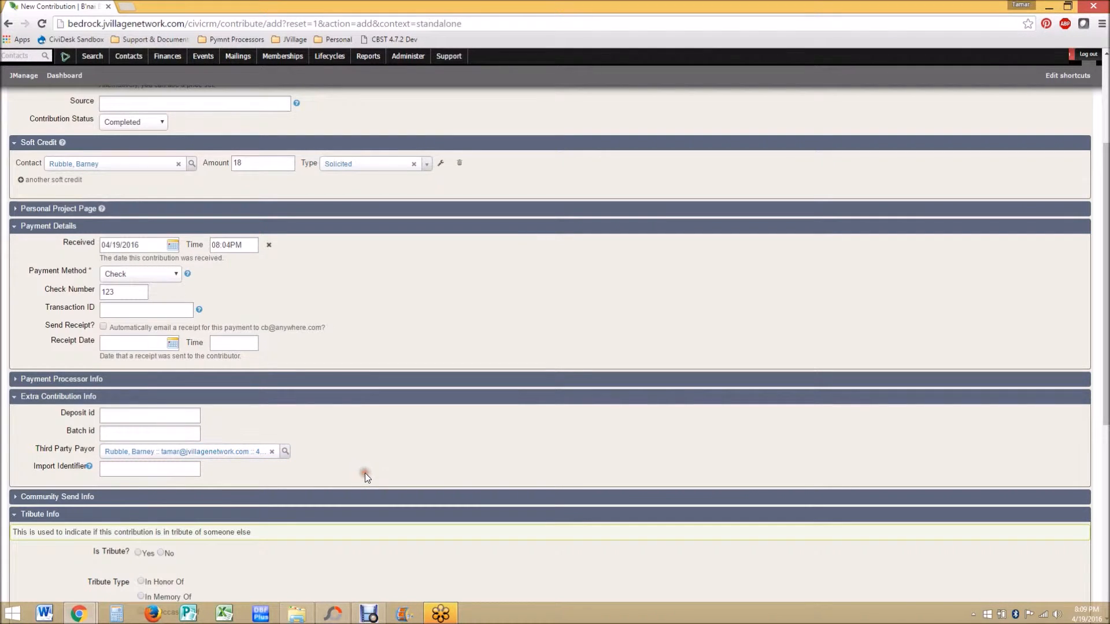
Step: Mark the contribution as a tribute In Honor Of, with prefix Mr. and the honoree's first and last name
{"action": "scroll", "coordinate": [366, 473], "scroll_direction": "down", "scroll_amount": 5}
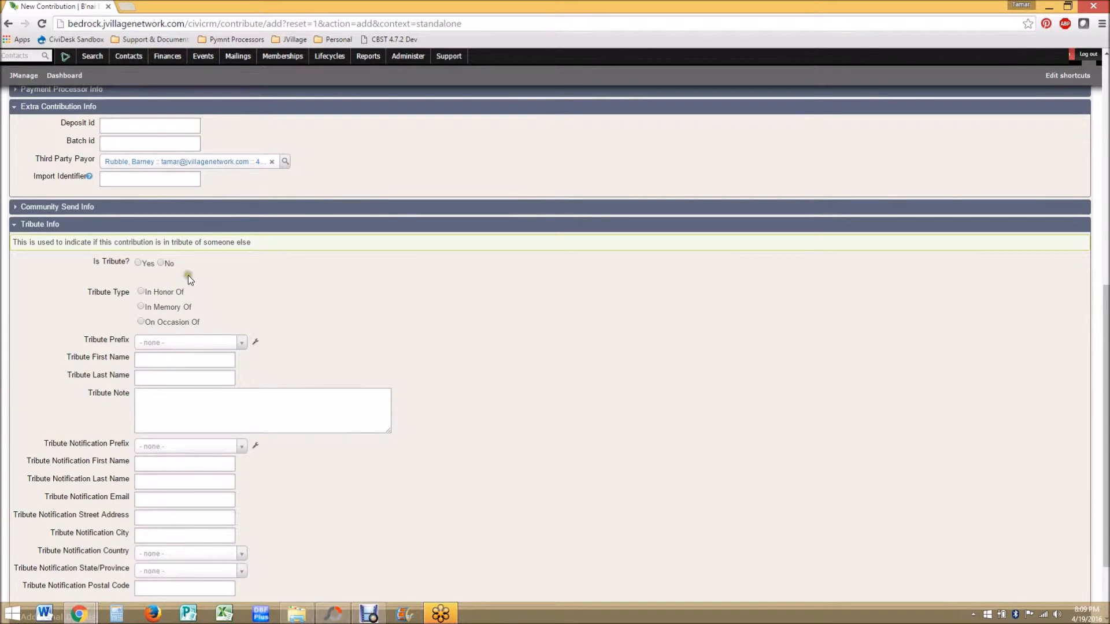
{"action": "left_click", "coordinate": [140, 263]}
{"action": "left_click", "coordinate": [141, 291]}
{"action": "left_click", "coordinate": [142, 344]}
{"action": "left_click", "coordinate": [153, 385]}
{"action": "left_click", "coordinate": [159, 361]}
{"action": "type", "text": "Barney"}
{"action": "left_click", "coordinate": [170, 374]}
{"action": "type", "text": "Rubble"}
{"action": "key", "text": "Tab"}
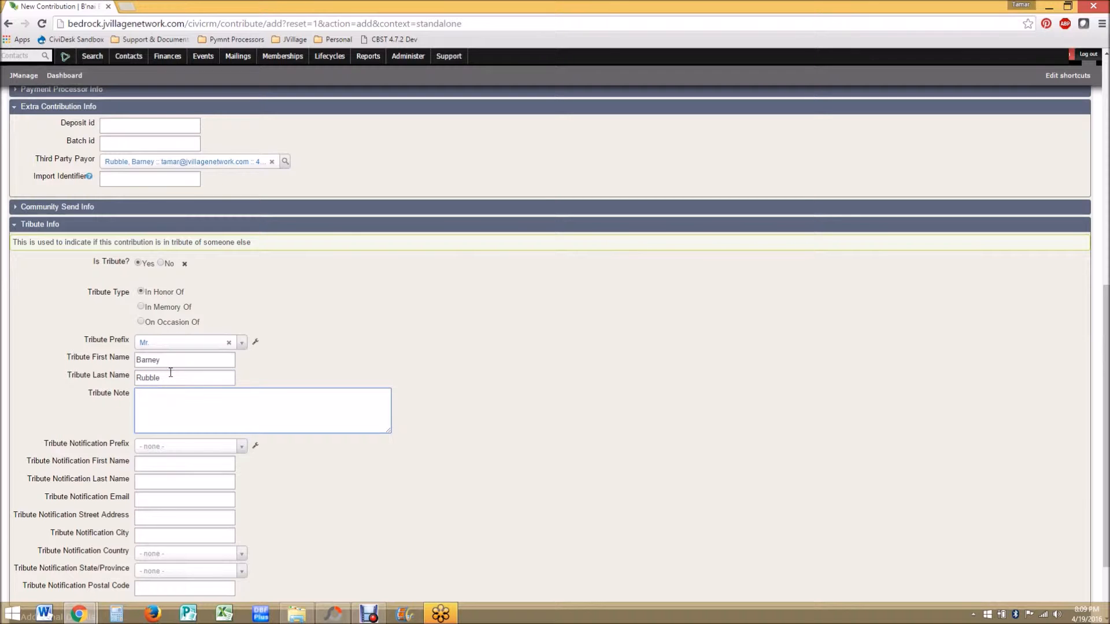
Step: Enter the tribute note Thanks for all you do!
{"action": "type", "text": "Thanks for all you do!"}
{"action": "scroll", "coordinate": [222, 425], "scroll_direction": "down", "scroll_amount": 1}
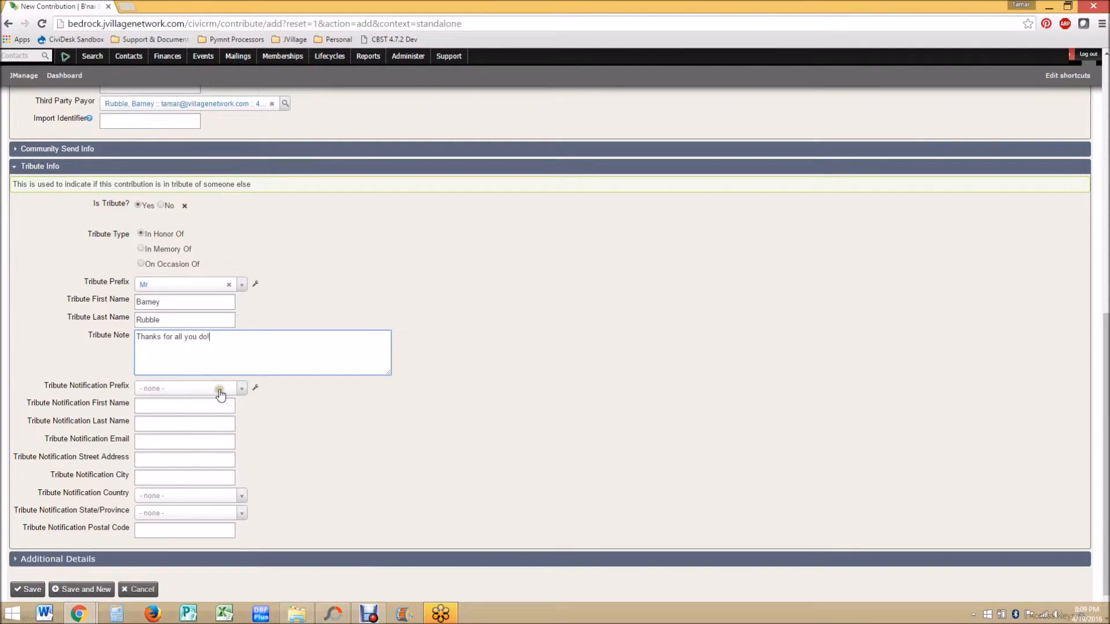
Step: Fill in the tribute notification recipient with prefix Mr., first name, last name and street address
{"action": "left_click", "coordinate": [220, 388]}
{"action": "left_click", "coordinate": [199, 433]}
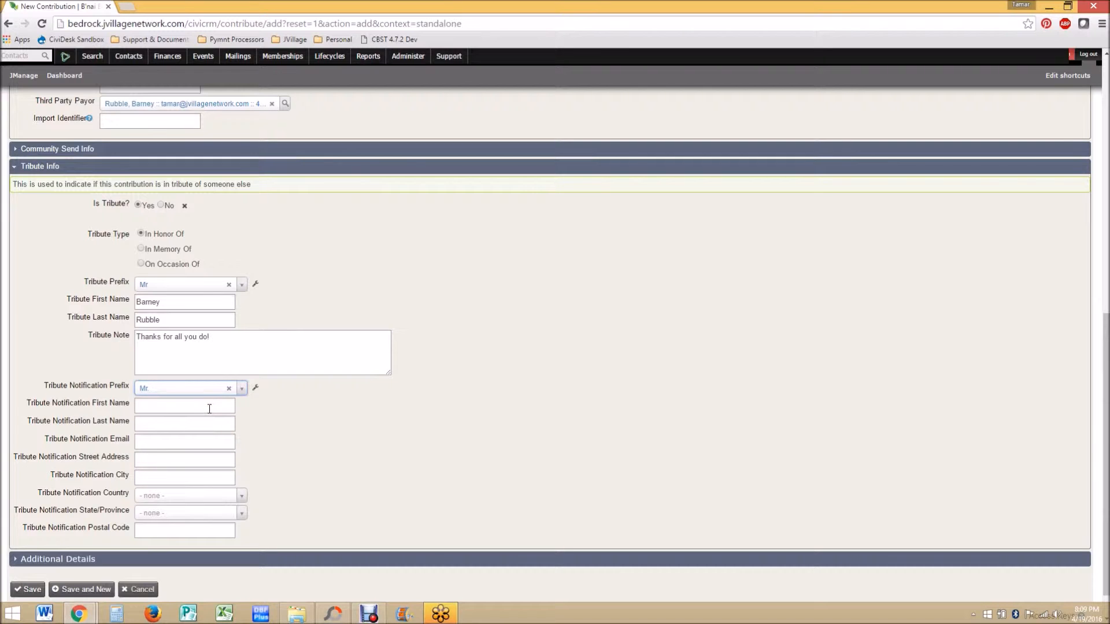
{"action": "left_click", "coordinate": [209, 409]}
{"action": "type", "text": "P"}
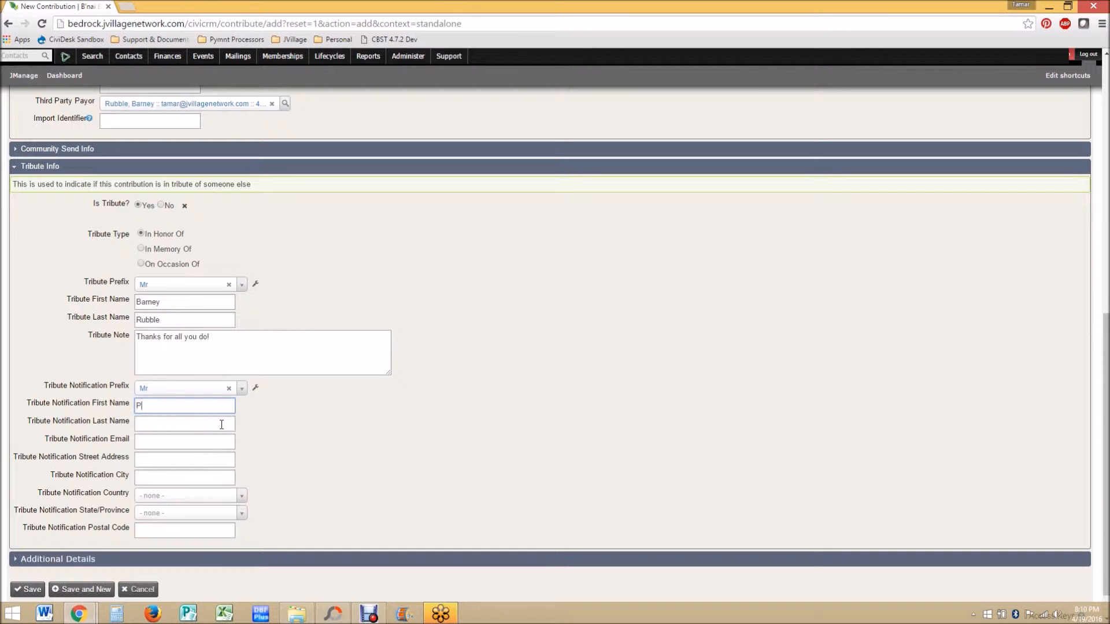
{"action": "type", "text": "arent"}
{"action": "left_click", "coordinate": [222, 425]}
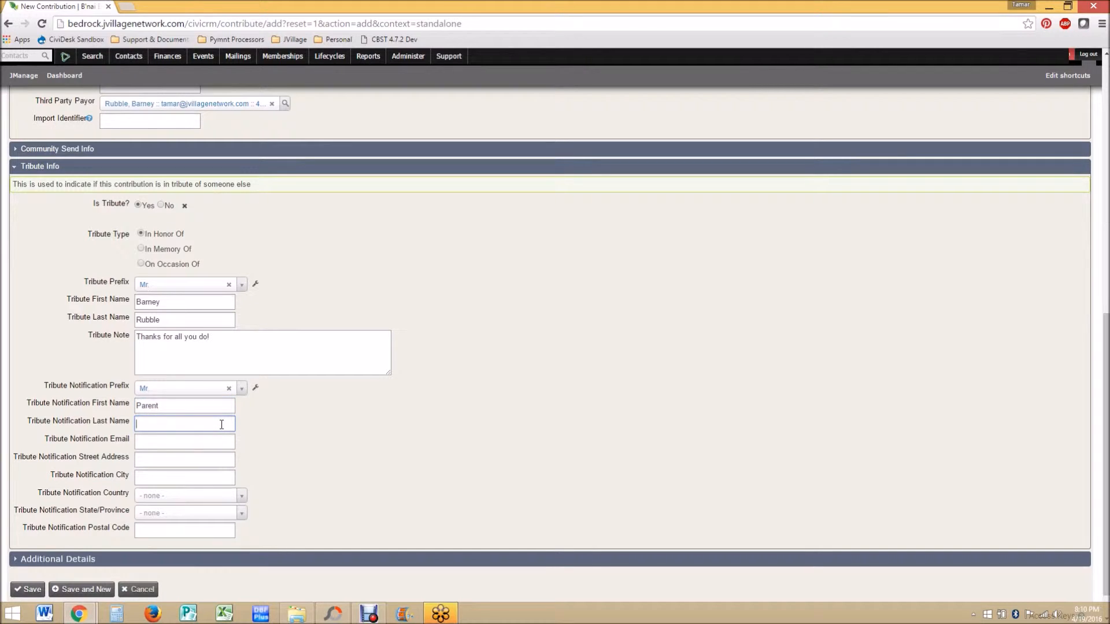
{"action": "type", "text": "Rubble"}
{"action": "key", "text": "Tab"}
{"action": "left_click", "coordinate": [191, 461]}
{"action": "type", "text": "123 Boulder"}
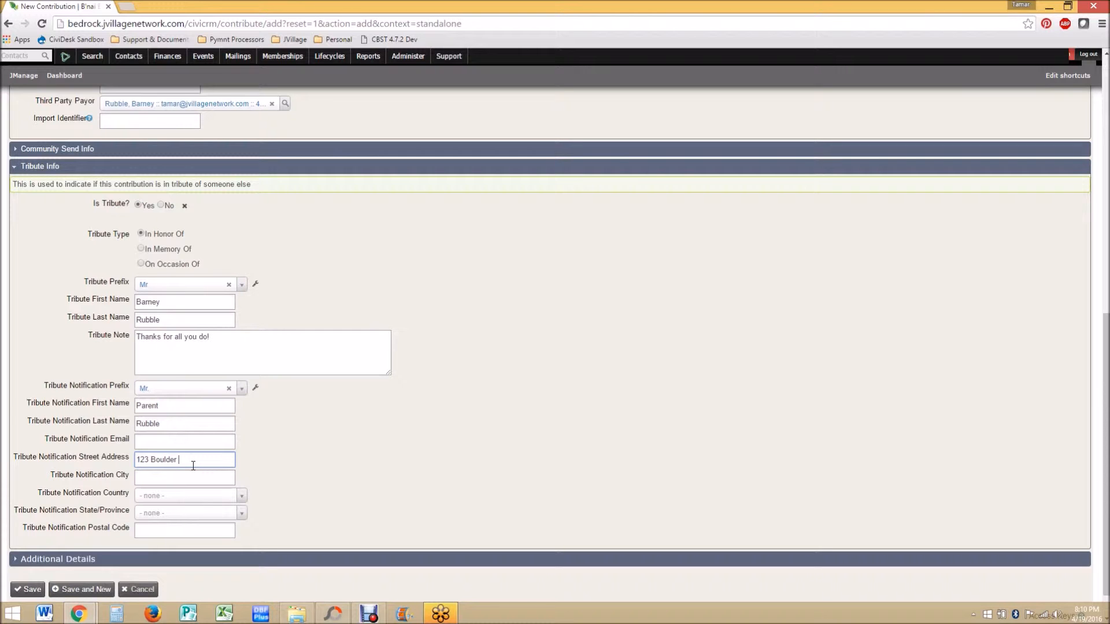
Step: Save the contribution and expand its payment details in the contact's contributions list
{"action": "scroll", "coordinate": [235, 509], "scroll_direction": "down", "scroll_amount": 1}
{"action": "left_click", "coordinate": [215, 522]}
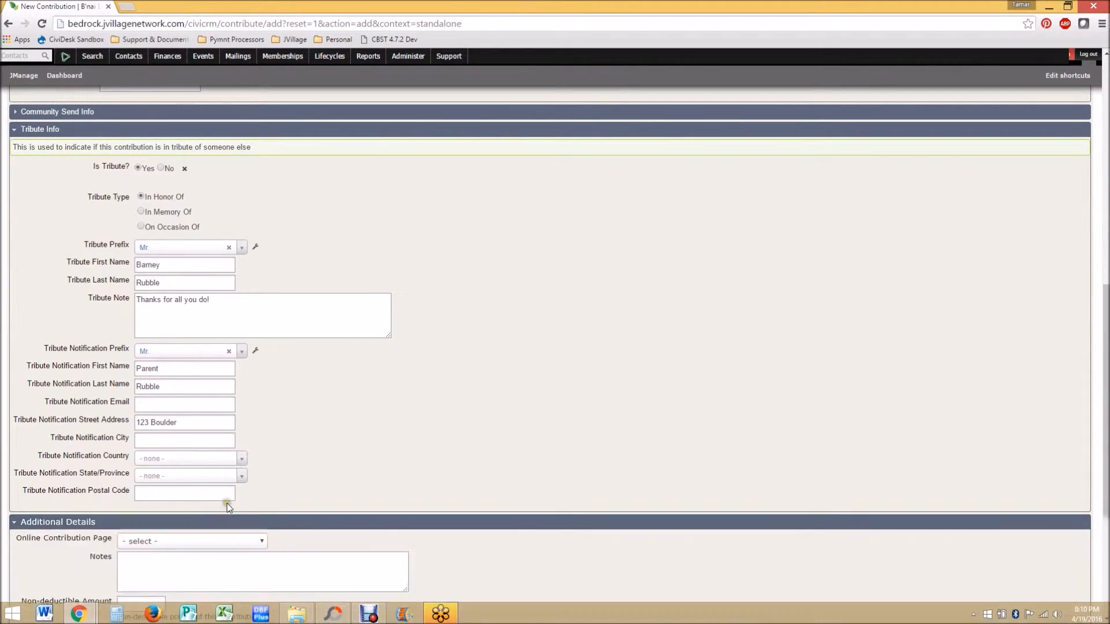
{"action": "scroll", "coordinate": [444, 558], "scroll_direction": "down", "scroll_amount": 4}
{"action": "left_click", "coordinate": [254, 343]}
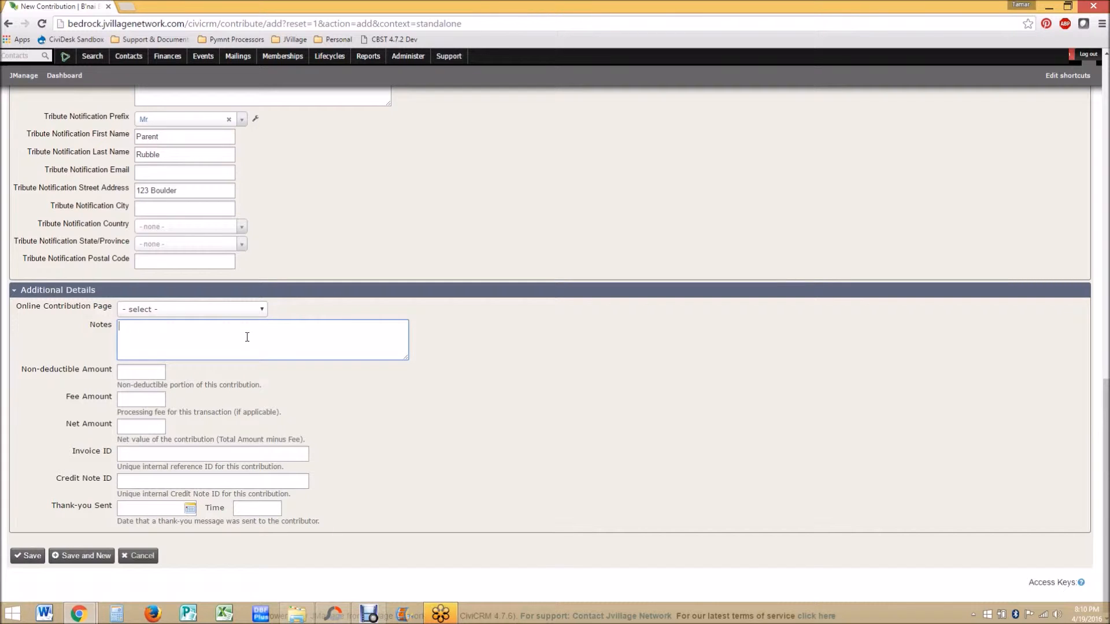
{"action": "left_click", "coordinate": [365, 342]}
{"action": "left_click", "coordinate": [292, 343]}
{"action": "left_click", "coordinate": [23, 556]}
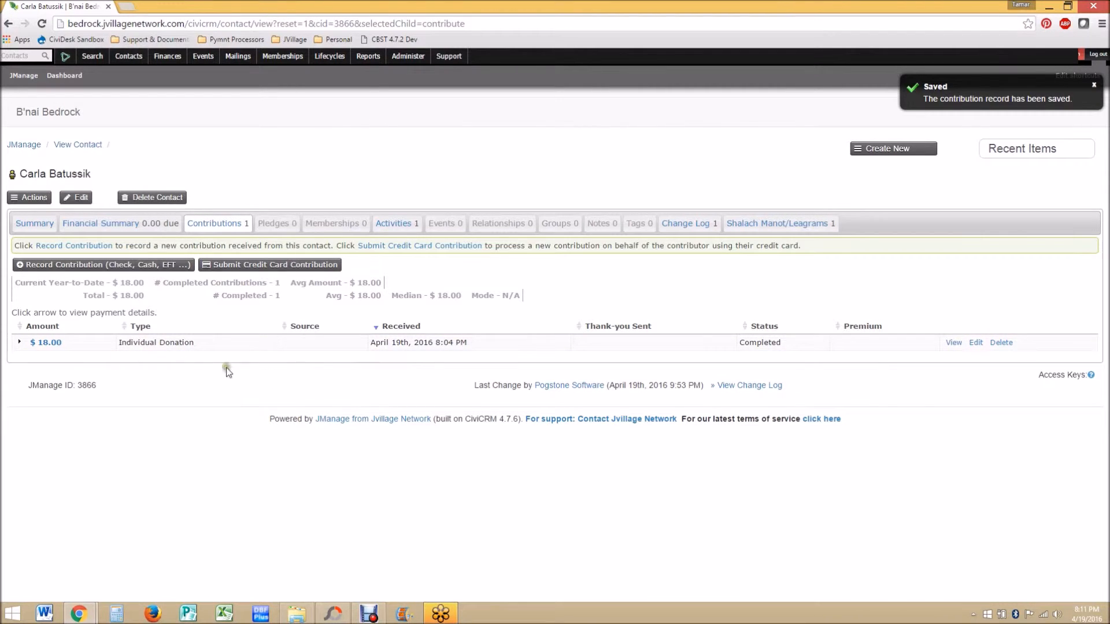
{"action": "left_click", "coordinate": [18, 342]}
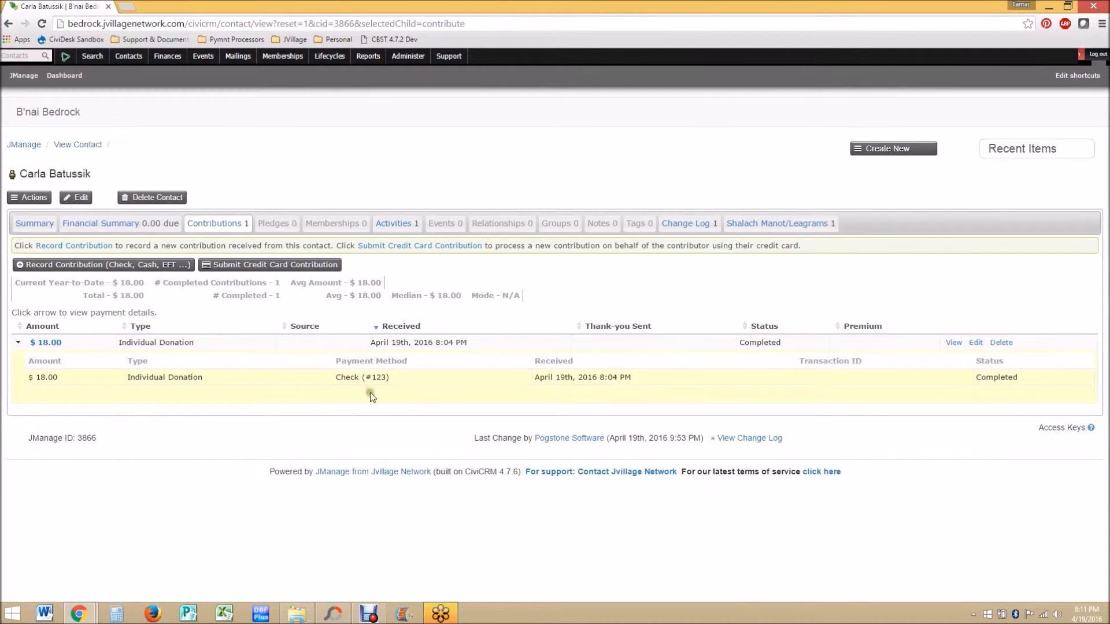
Step: Create and save a new pledge for the contact totalling 1200 with financial type Member Dues
{"action": "left_click", "coordinate": [144, 230]}
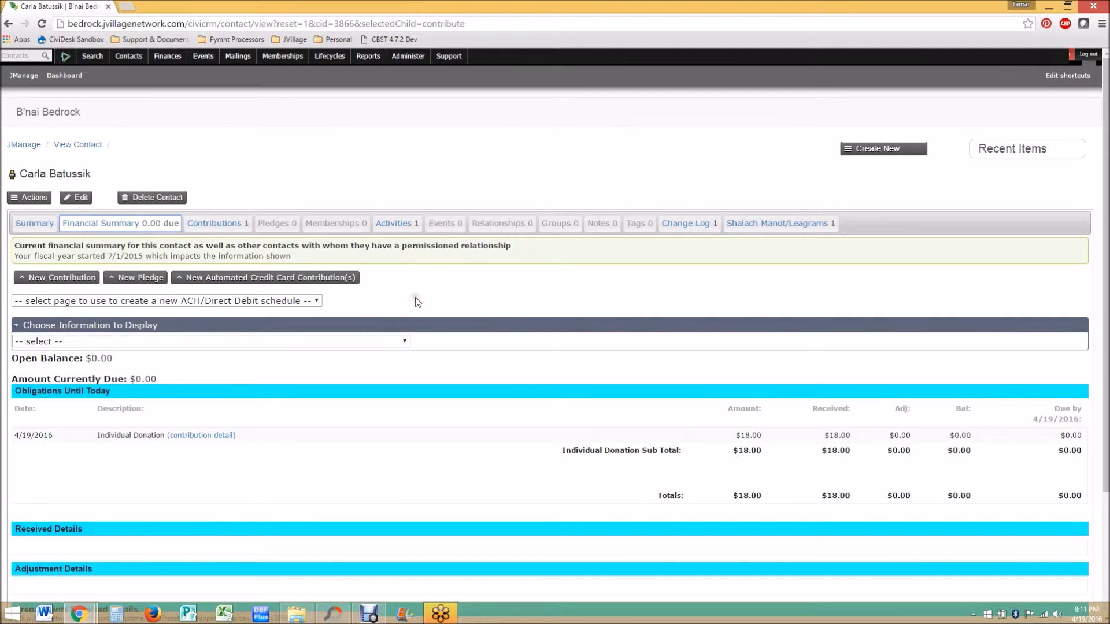
{"action": "left_click", "coordinate": [140, 278]}
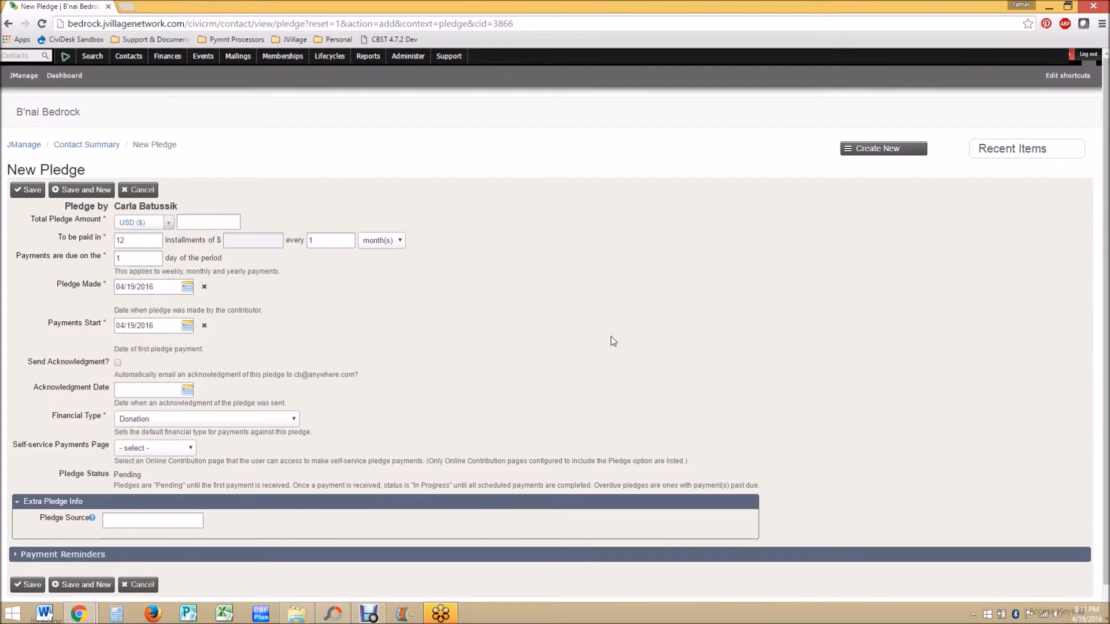
{"action": "left_click", "coordinate": [226, 225]}
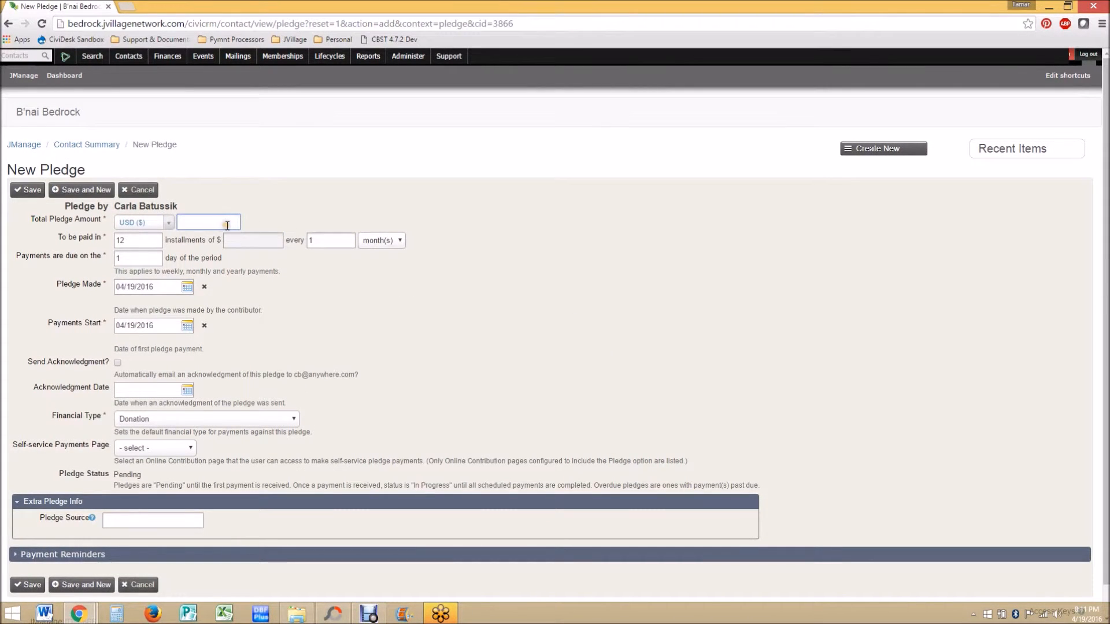
{"action": "type", "text": "120"}
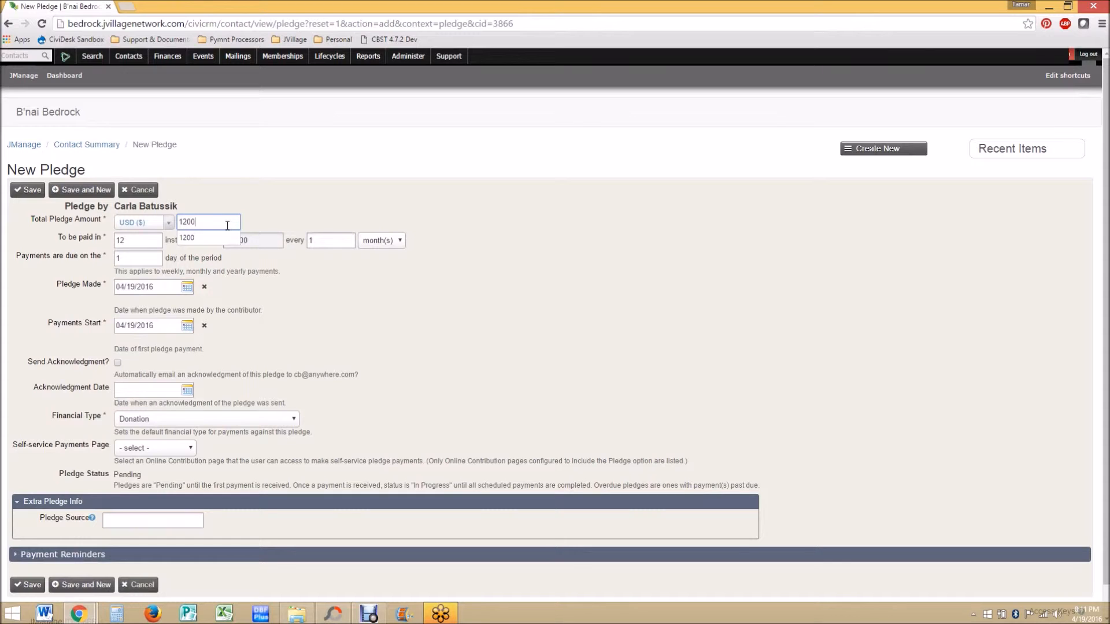
{"action": "type", "text": "0"}
{"action": "left_click", "coordinate": [317, 294]}
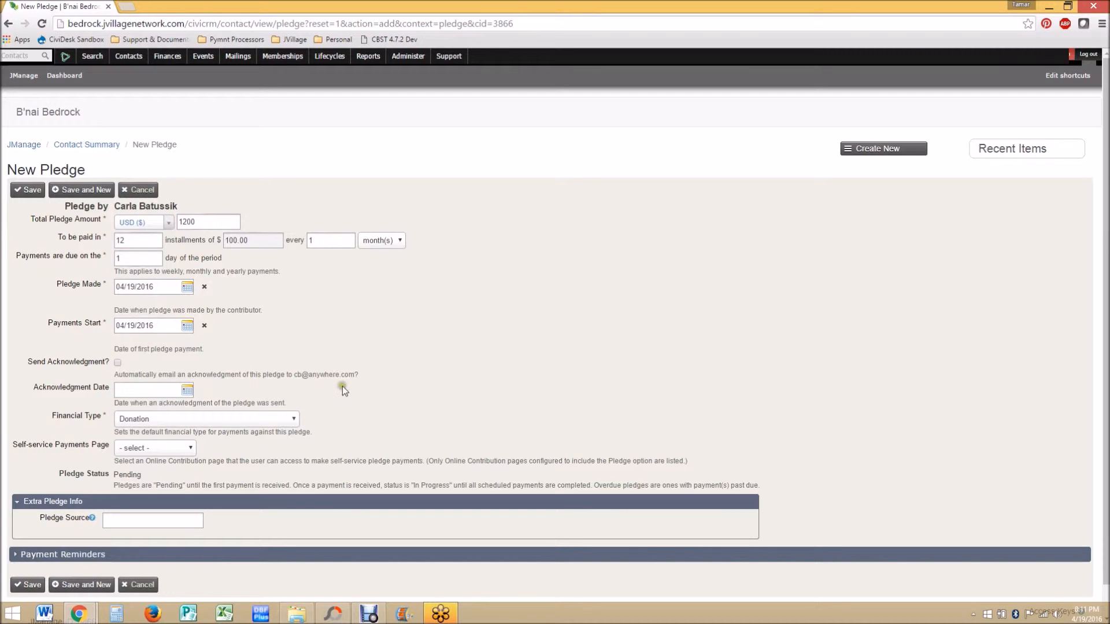
{"action": "left_click", "coordinate": [159, 420]}
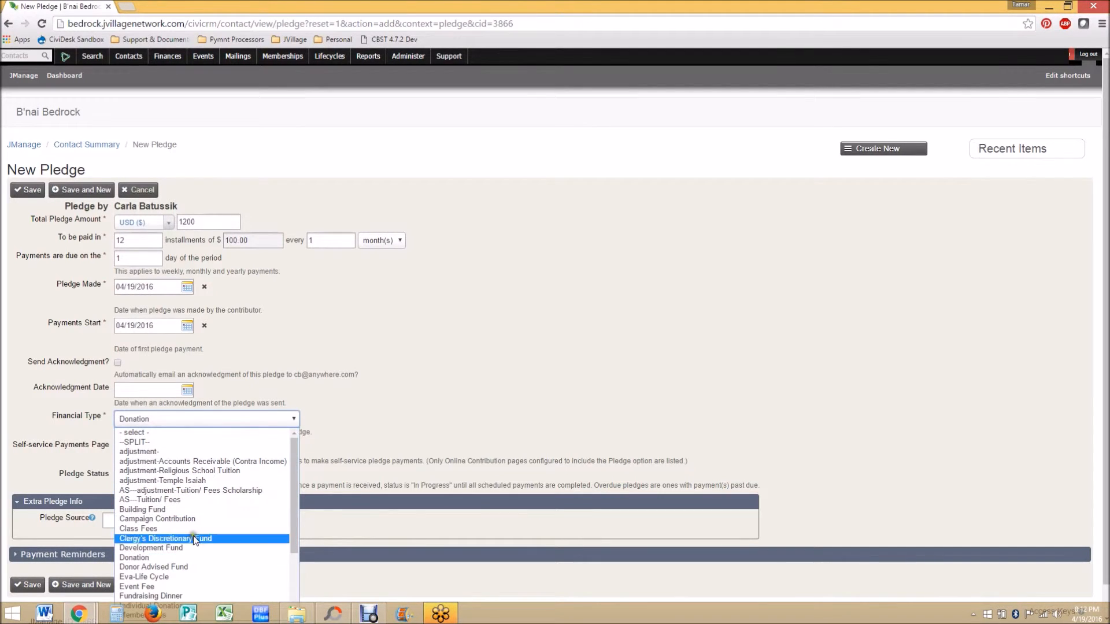
{"action": "scroll", "coordinate": [192, 564], "scroll_direction": "down", "scroll_amount": 3}
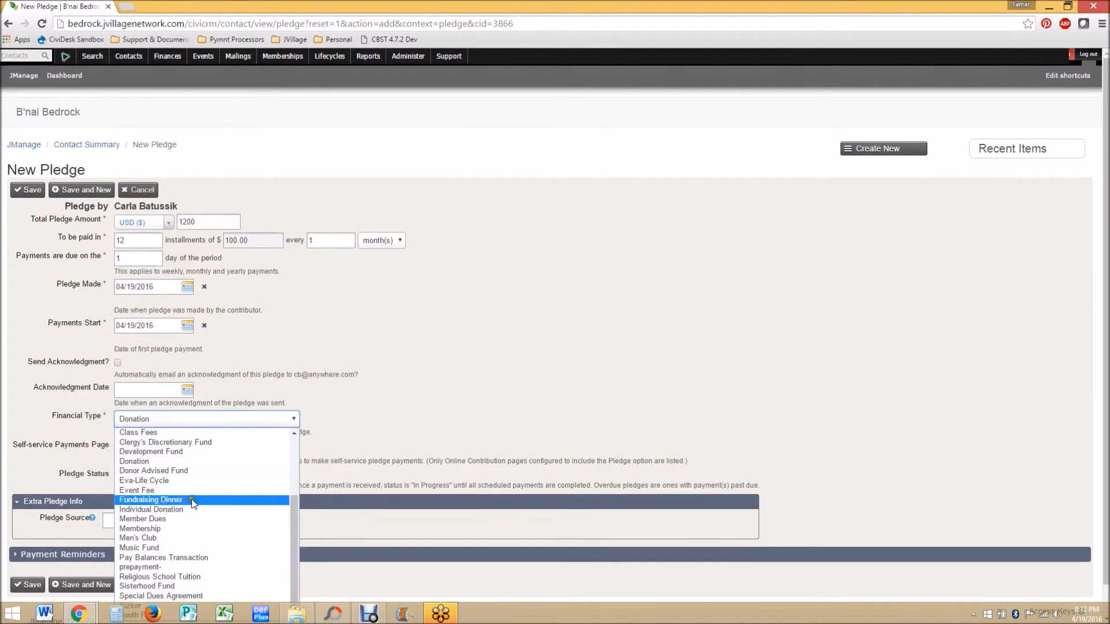
{"action": "left_click", "coordinate": [183, 521]}
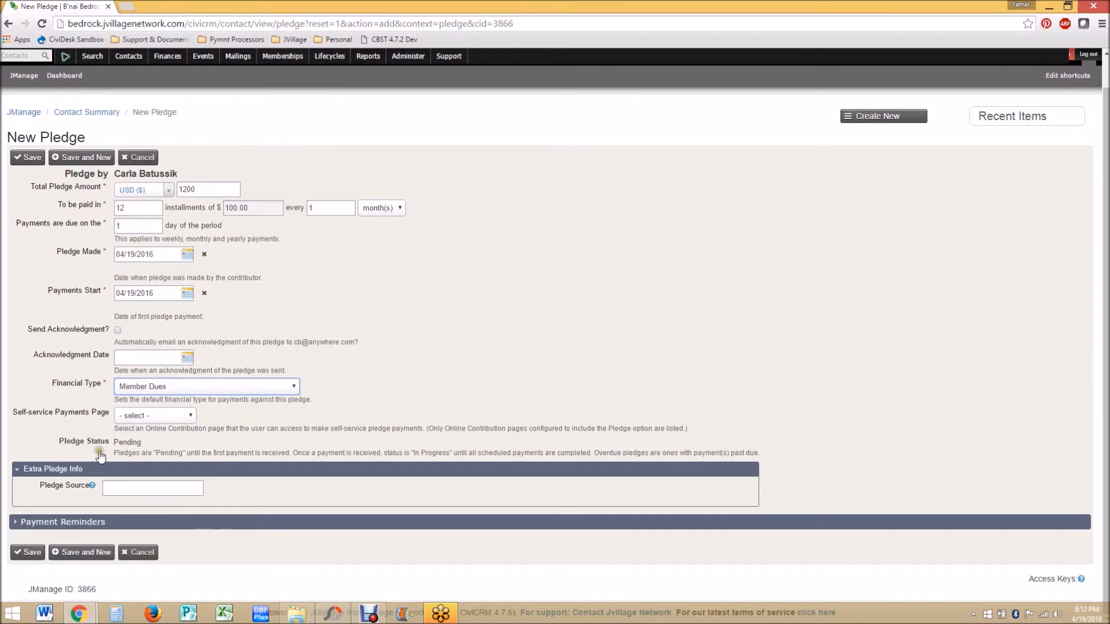
{"action": "left_click", "coordinate": [30, 558]}
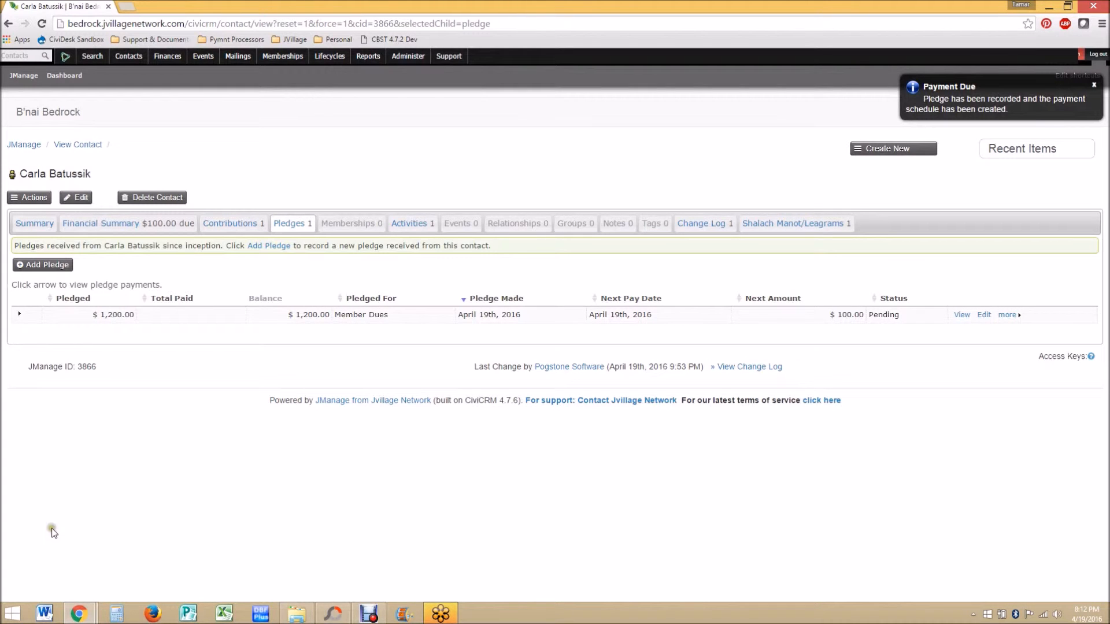
Step: Review the pledge's installment schedule and the contact's financial summary
{"action": "left_click", "coordinate": [20, 316]}
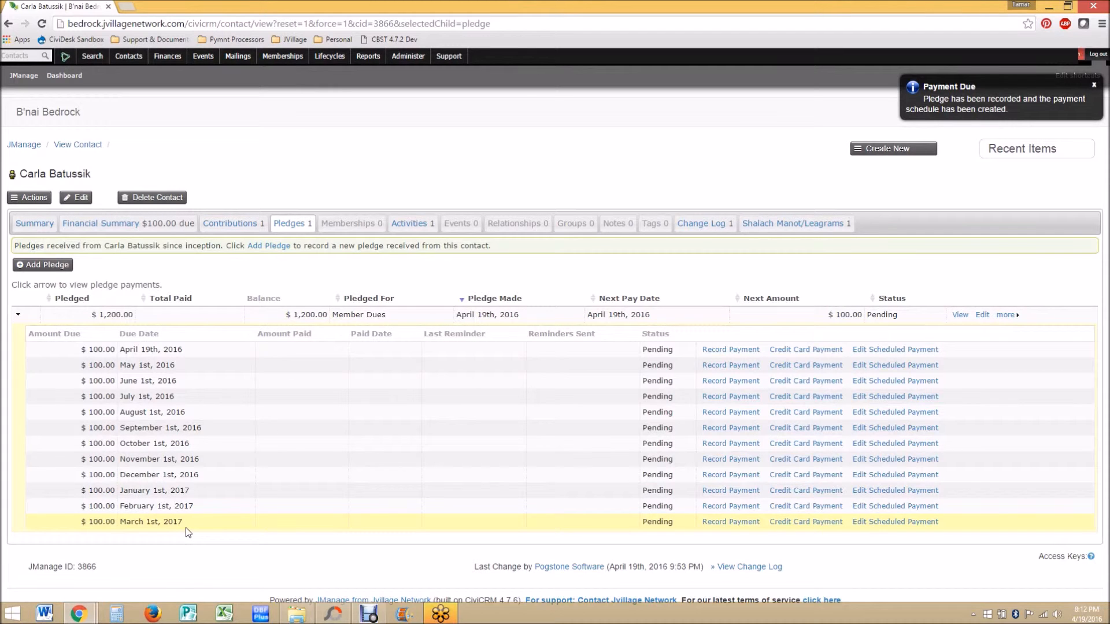
{"action": "left_click", "coordinate": [153, 219]}
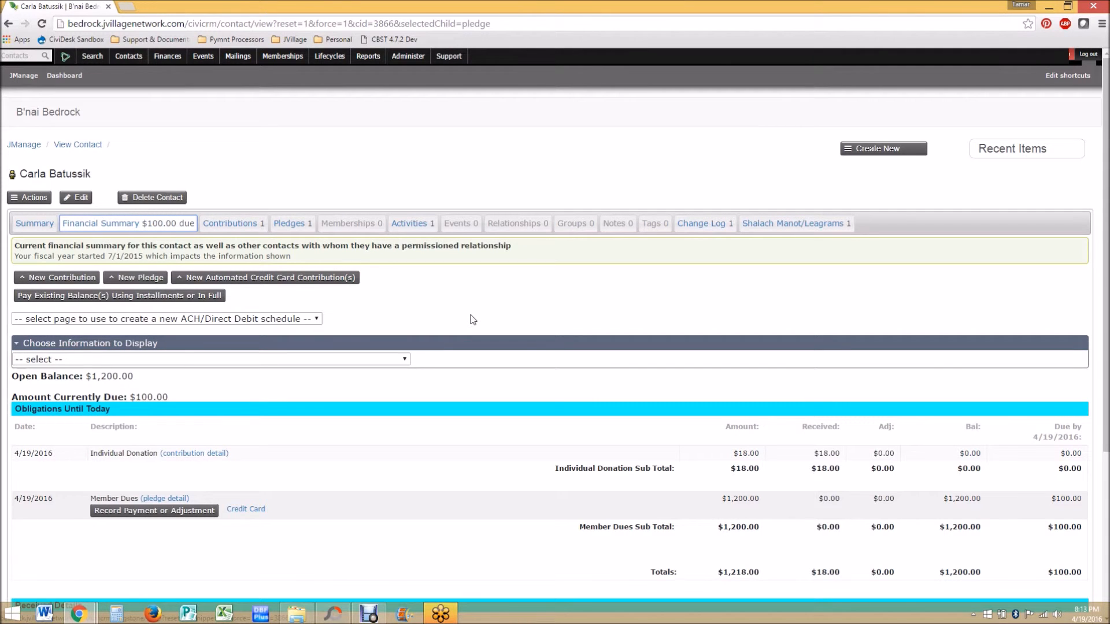
{"action": "scroll", "coordinate": [473, 320], "scroll_direction": "down", "scroll_amount": 2}
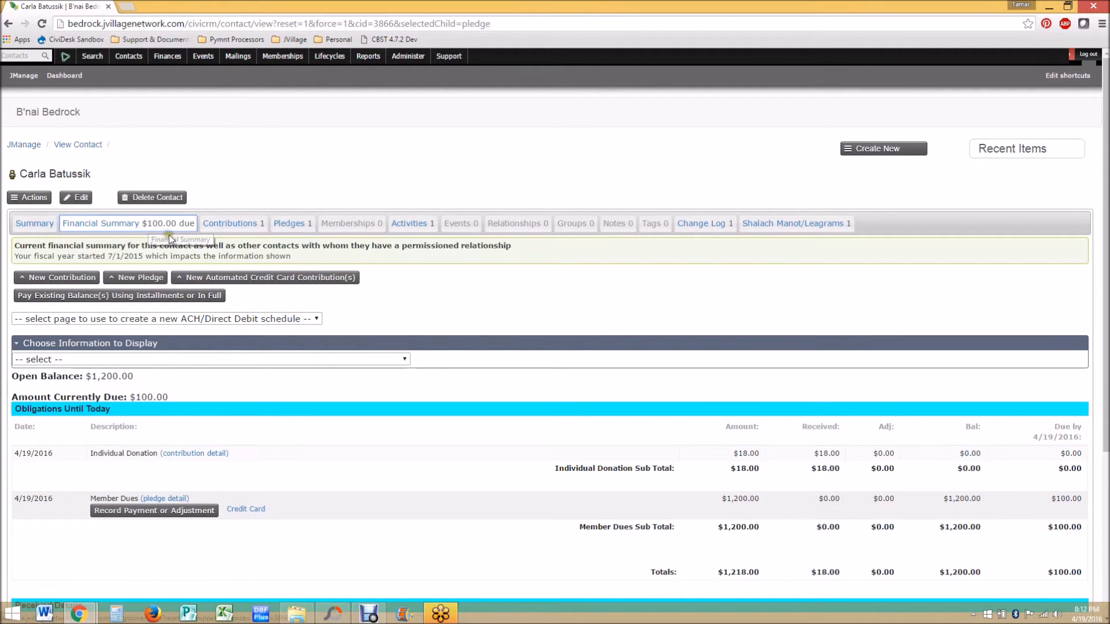
{"action": "left_click", "coordinate": [376, 290]}
{"action": "scroll", "coordinate": [310, 364], "scroll_direction": "down", "scroll_amount": 2}
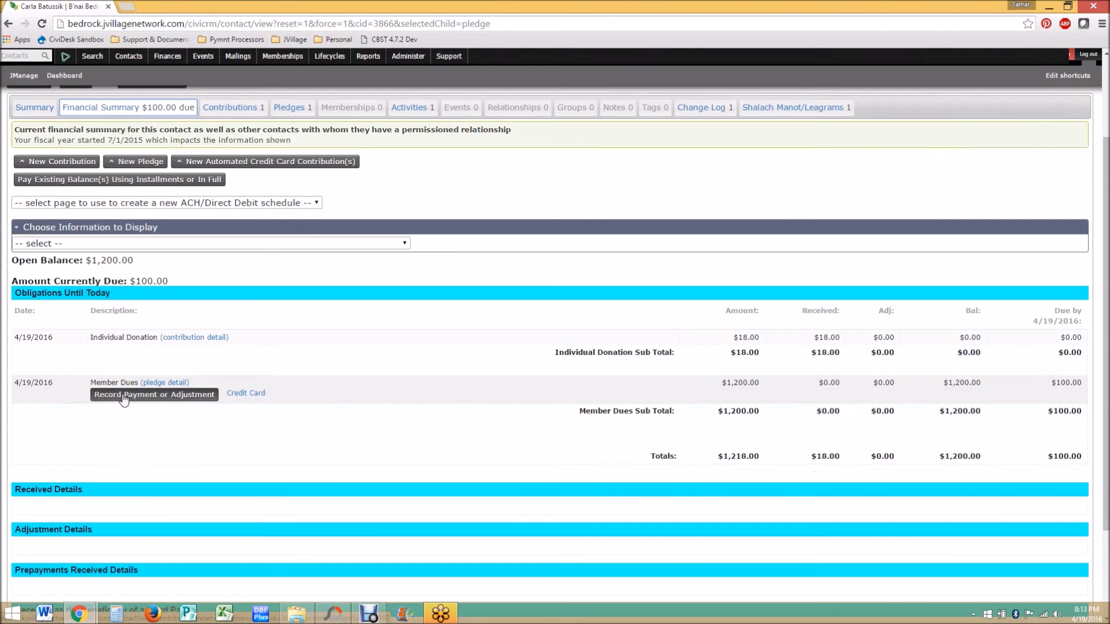
Step: Record and save a payment against the Member Dues pledge with check number 123
{"action": "left_click", "coordinate": [123, 398]}
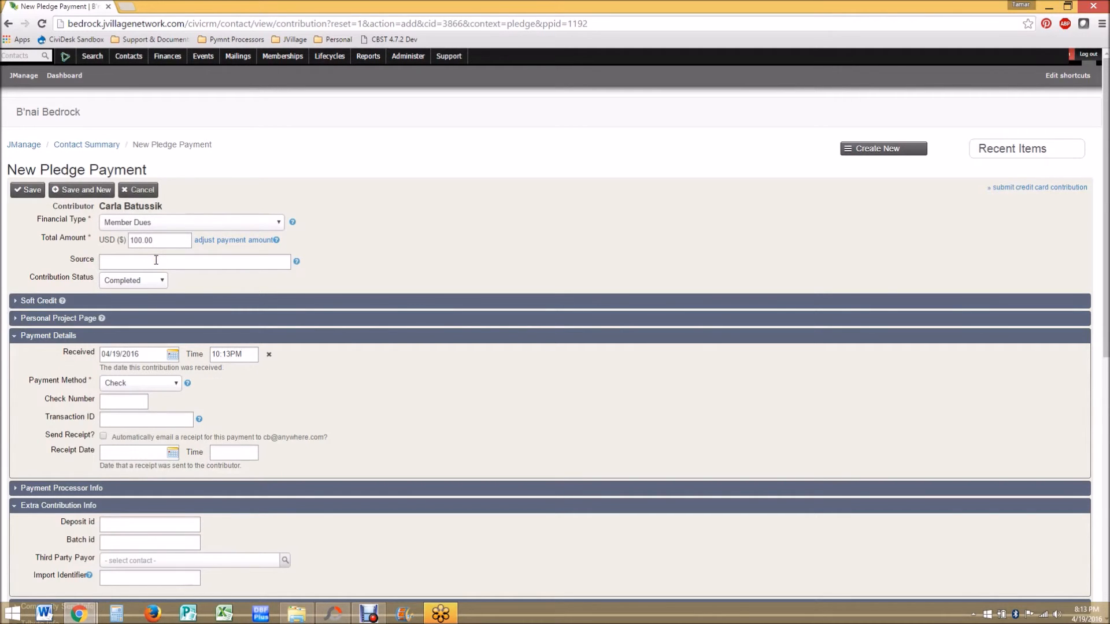
{"action": "left_click", "coordinate": [121, 403]}
{"action": "type", "text": "123"}
{"action": "left_click", "coordinate": [304, 391]}
{"action": "scroll", "coordinate": [307, 394], "scroll_direction": "down", "scroll_amount": 9}
{"action": "left_click", "coordinate": [70, 550]}
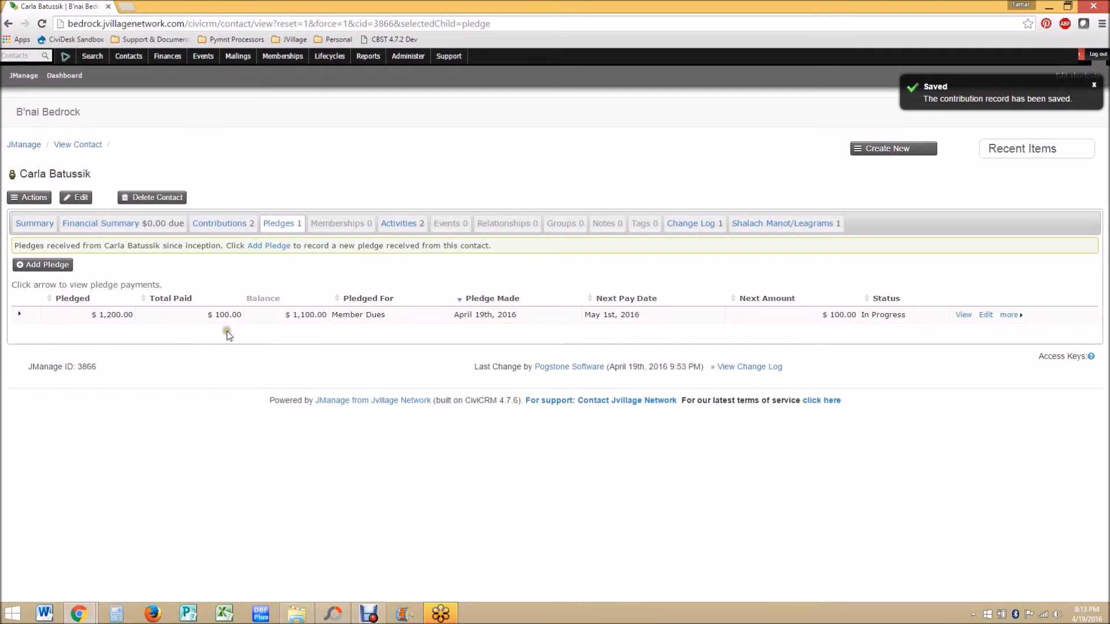
Step: Review the pledge's payments and the updated financial summary
{"action": "left_click", "coordinate": [20, 315]}
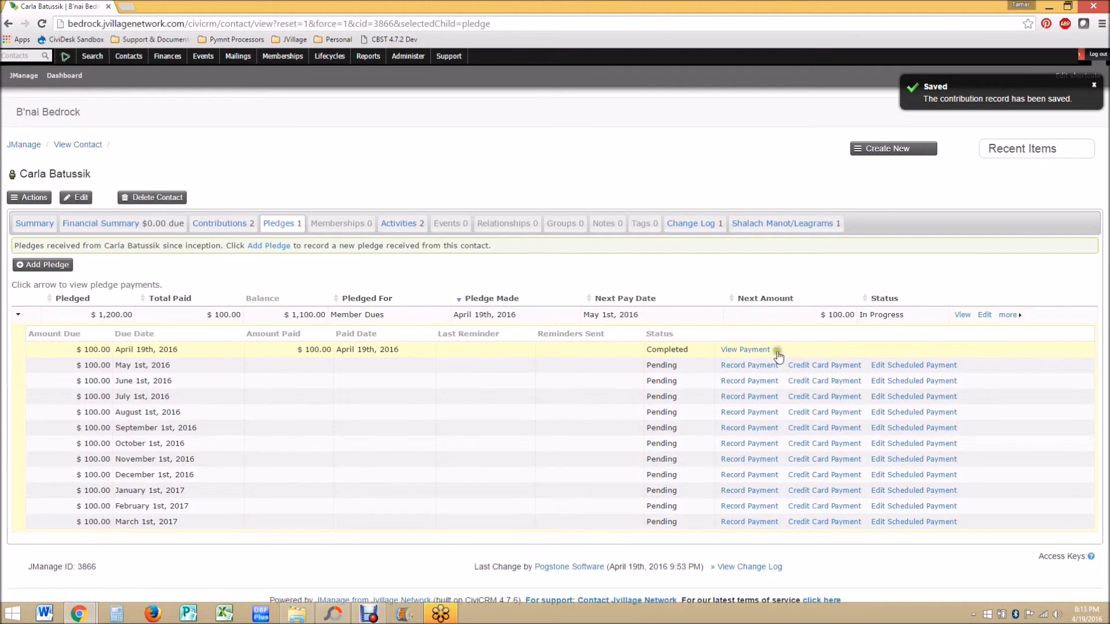
{"action": "left_click", "coordinate": [132, 225]}
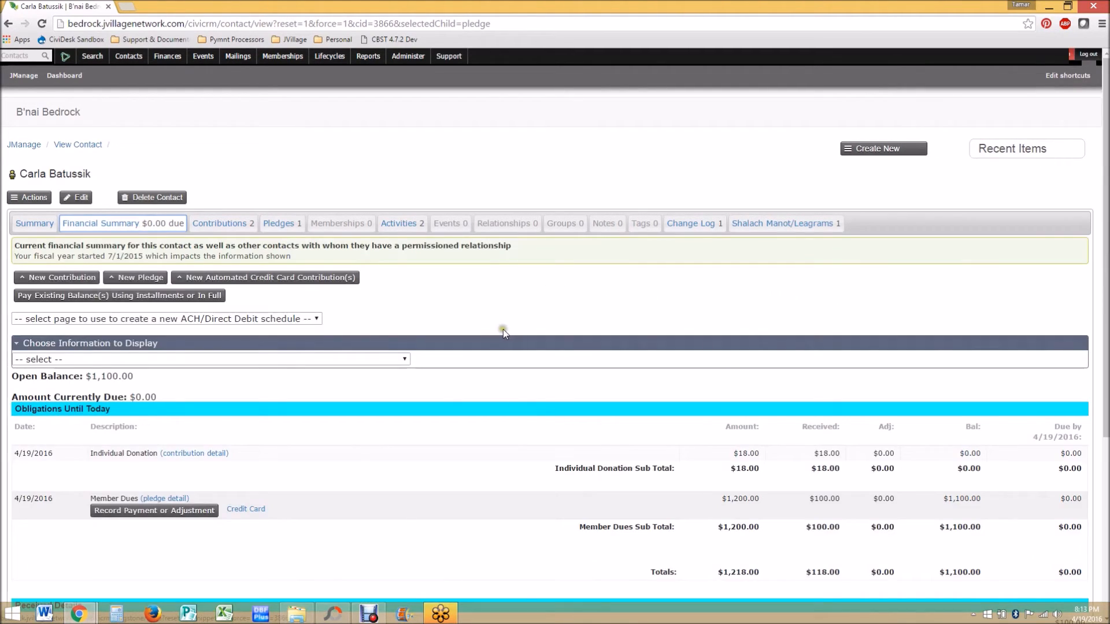
{"action": "scroll", "coordinate": [617, 381], "scroll_direction": "down", "scroll_amount": 2}
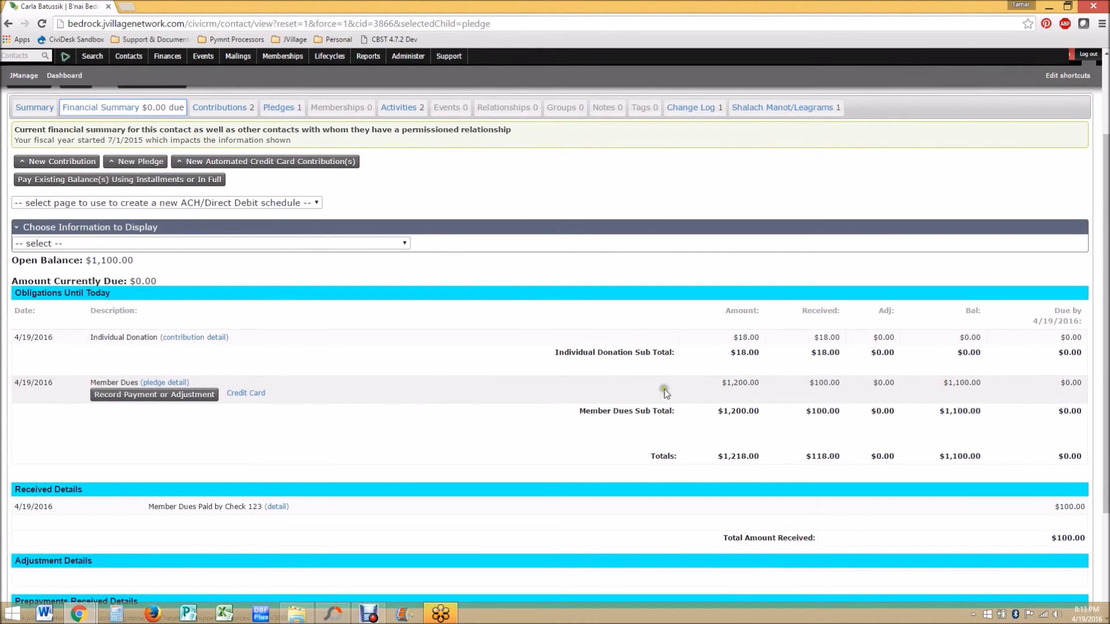